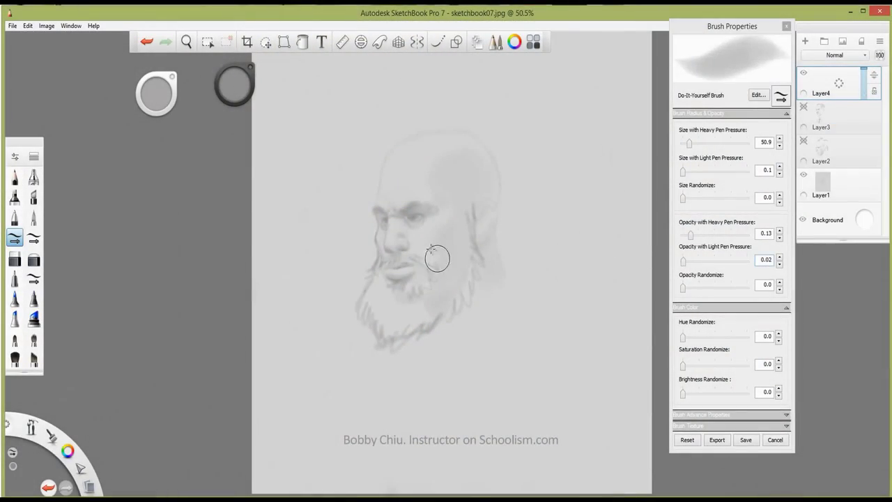
Sketch the bearded man's cheek and sideburn hair, fuller beard strokes and swept-back hair over the scalp.
mouse_move(437, 258)
mouse_down()
mouse_move(412, 288)
mouse_move(419, 285)
mouse_move(408, 274)
mouse_move(399, 280)
mouse_move(402, 292)
mouse_move(400, 264)
mouse_move(395, 282)
mouse_move(404, 261)
mouse_move(403, 279)
mouse_move(381, 284)
mouse_move(382, 274)
mouse_move(386, 302)
mouse_up()
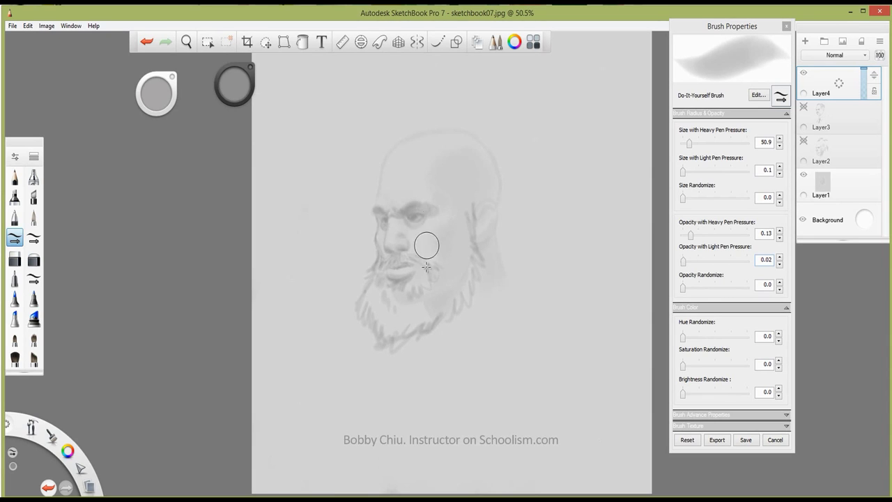
drag(427, 259, 426, 273)
drag(457, 222, 458, 210)
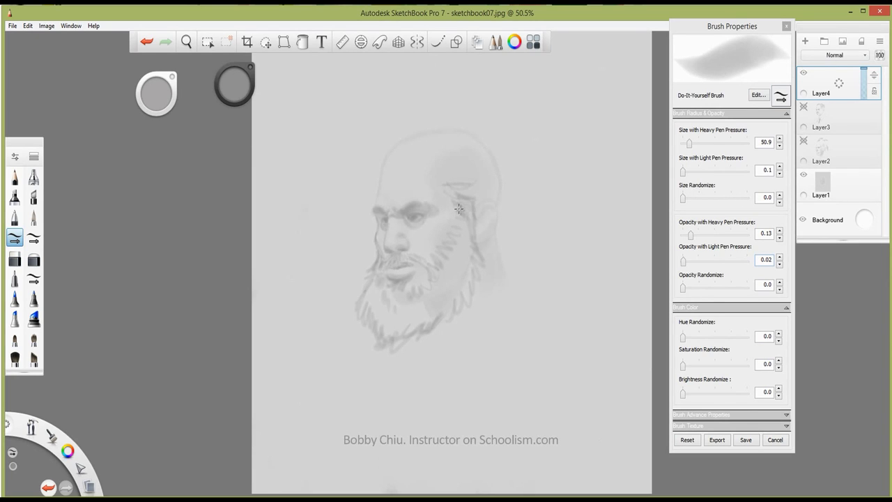
mouse_move(458, 209)
mouse_down()
mouse_move(475, 188)
mouse_move(516, 168)
mouse_move(488, 160)
mouse_up()
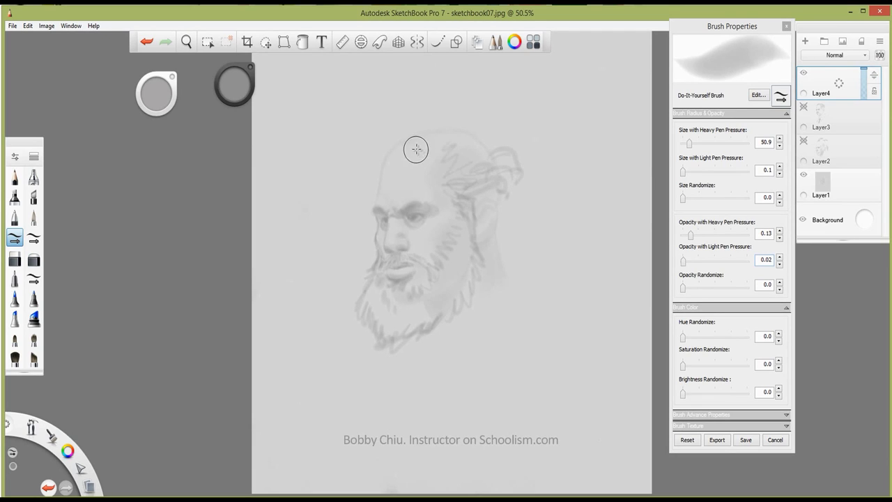
mouse_move(416, 148)
mouse_down()
mouse_move(397, 153)
mouse_move(457, 116)
mouse_move(425, 138)
mouse_up()
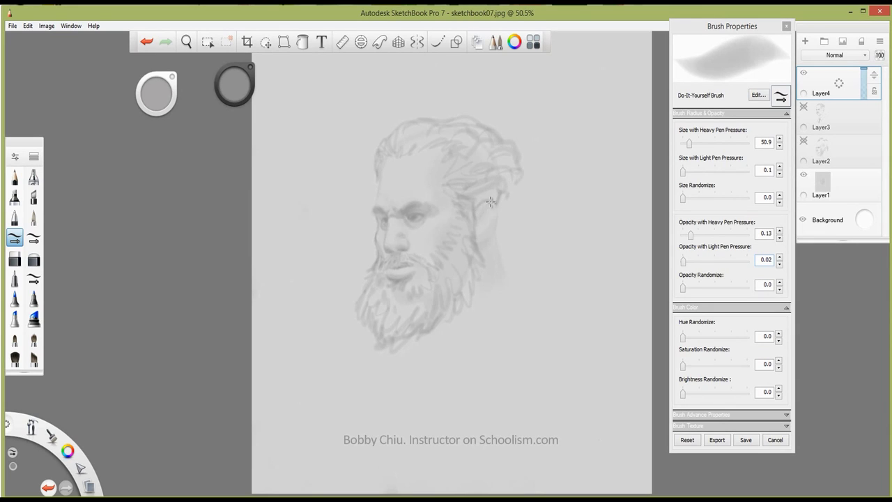
Draw the bearded man's ear, the back of the neck and the sloping shoulder lines.
drag(499, 207, 492, 227)
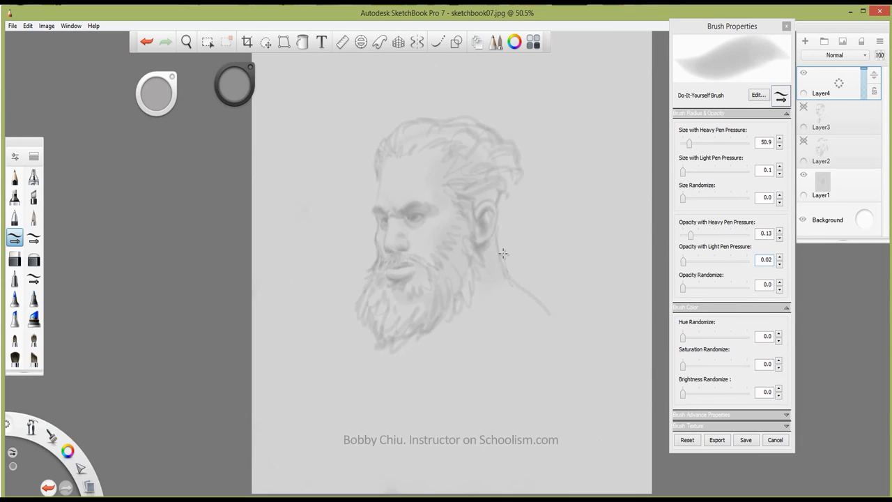
drag(552, 315, 578, 340)
drag(488, 318, 460, 341)
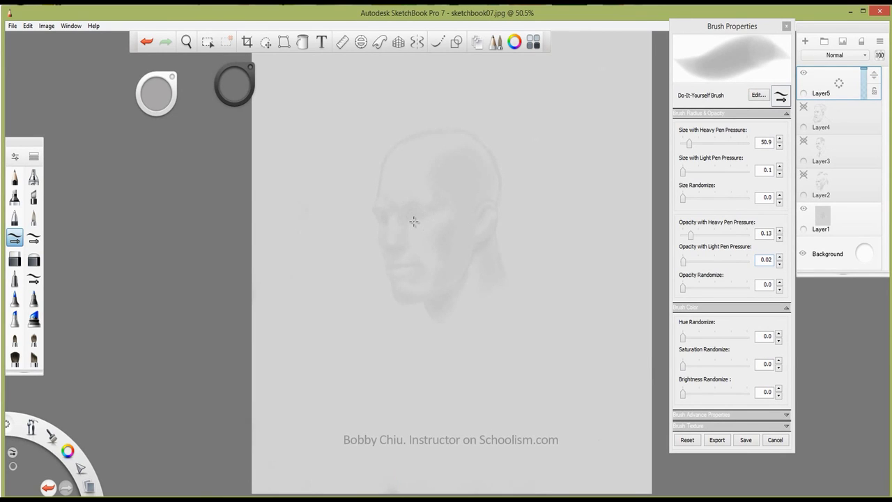
On Layer5, sketch frowning brows, staring eyes and the face contour down to the chin, undoing the last stray shading.
drag(409, 210, 431, 205)
drag(420, 202, 402, 207)
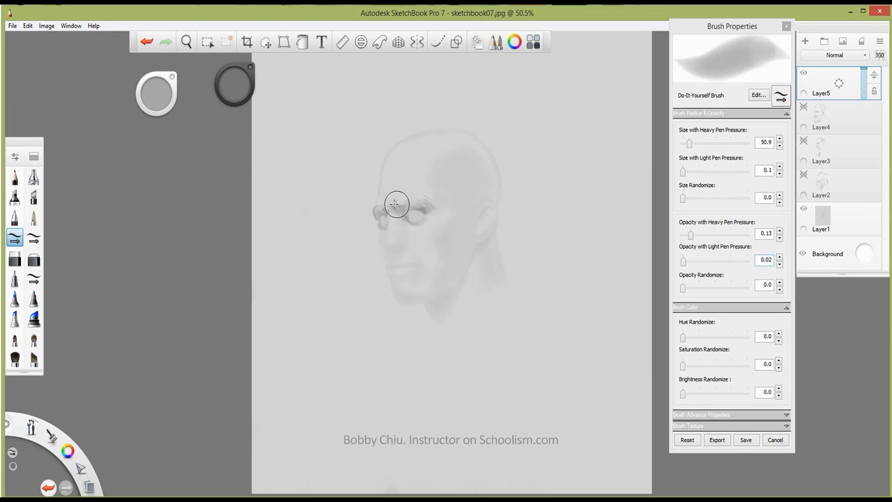
drag(401, 188, 391, 207)
mouse_move(423, 219)
mouse_down()
mouse_move(380, 212)
mouse_move(388, 223)
mouse_up()
mouse_move(379, 229)
mouse_down()
mouse_move(375, 243)
mouse_move(406, 265)
mouse_move(384, 269)
mouse_move(382, 256)
mouse_move(378, 274)
mouse_move(411, 295)
mouse_move(393, 293)
mouse_move(419, 298)
mouse_up()
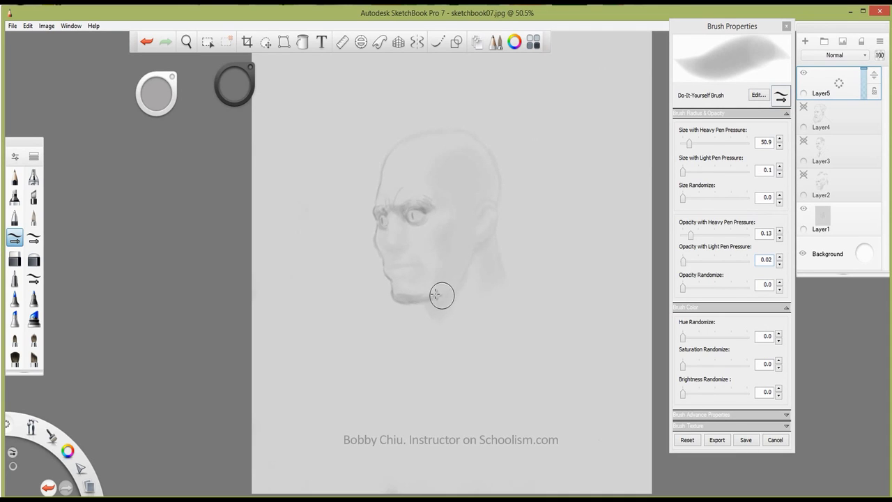
mouse_move(434, 203)
mouse_down()
mouse_move(418, 224)
mouse_move(420, 207)
mouse_move(402, 213)
mouse_move(394, 226)
mouse_move(421, 233)
mouse_move(398, 246)
mouse_move(396, 218)
mouse_move(450, 209)
mouse_up()
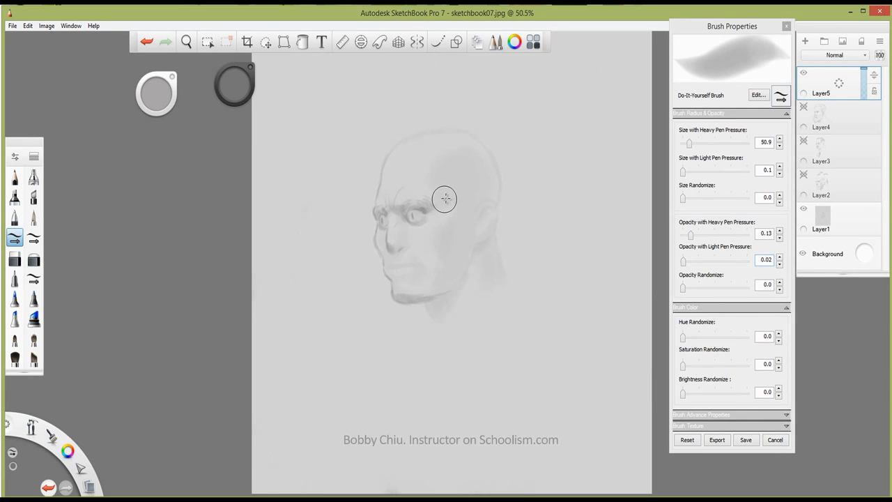
key(ctrl+z)
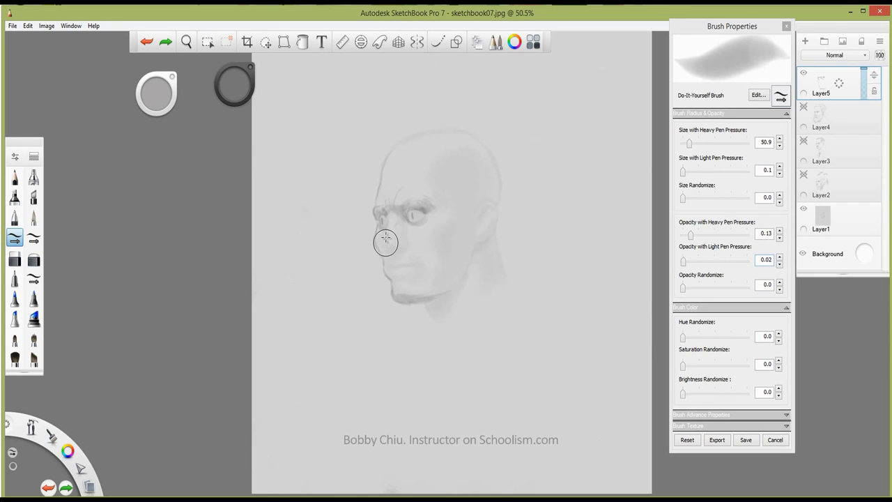
Shade the far cheek and the nose, and draw a downturned mouth with full lips on the Layer5 face.
drag(387, 228, 384, 234)
mouse_move(411, 242)
mouse_down()
mouse_move(421, 201)
mouse_move(404, 209)
mouse_move(424, 177)
mouse_move(446, 227)
mouse_up()
drag(416, 259, 394, 266)
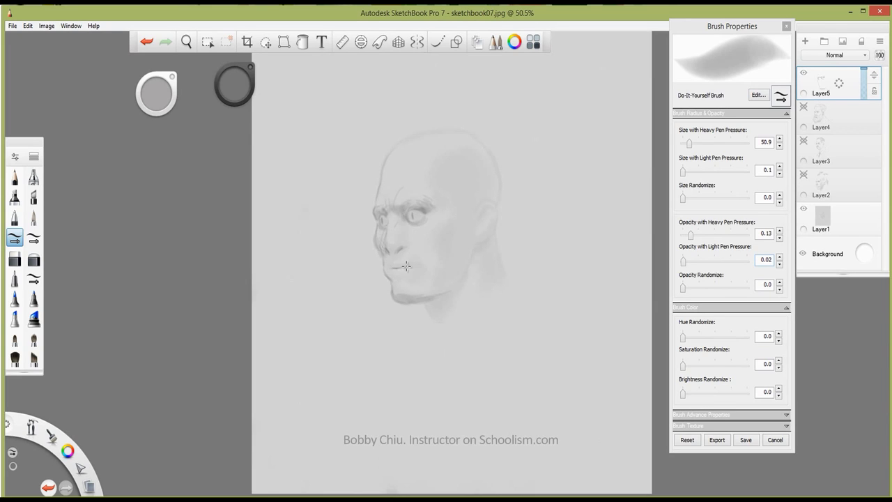
mouse_move(397, 267)
mouse_down()
mouse_move(424, 262)
mouse_move(401, 267)
mouse_up()
drag(422, 267, 392, 270)
mouse_move(403, 248)
mouse_down()
mouse_move(393, 264)
mouse_move(385, 253)
mouse_move(387, 270)
mouse_move(432, 252)
mouse_move(394, 279)
mouse_move(385, 272)
mouse_move(420, 275)
mouse_move(400, 283)
mouse_move(421, 278)
mouse_up()
Add short hair strokes across the scalp and temple, and shade under the jaw and around the ear.
mouse_move(391, 154)
mouse_down()
mouse_move(436, 124)
mouse_move(404, 144)
mouse_move(411, 152)
mouse_move(404, 149)
mouse_move(398, 164)
mouse_move(394, 155)
mouse_move(406, 154)
mouse_move(401, 161)
mouse_move(425, 145)
mouse_move(423, 157)
mouse_move(445, 162)
mouse_up()
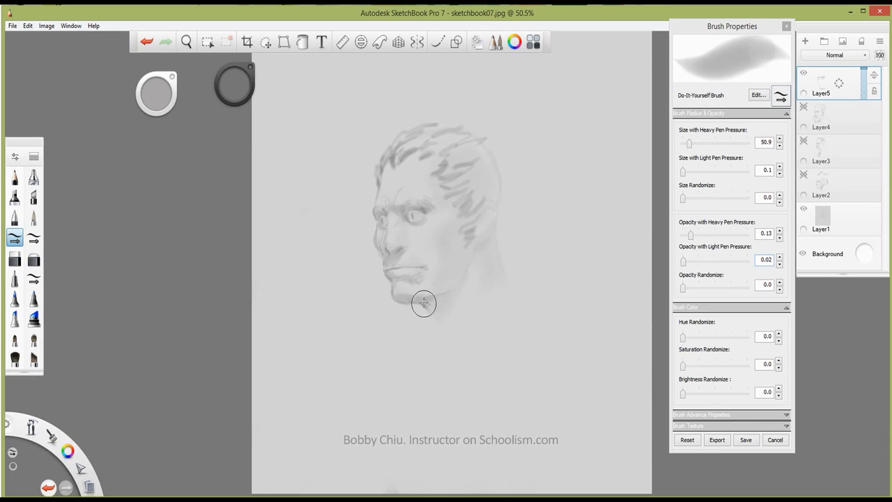
mouse_move(425, 304)
mouse_down()
mouse_move(435, 317)
mouse_move(459, 284)
mouse_up()
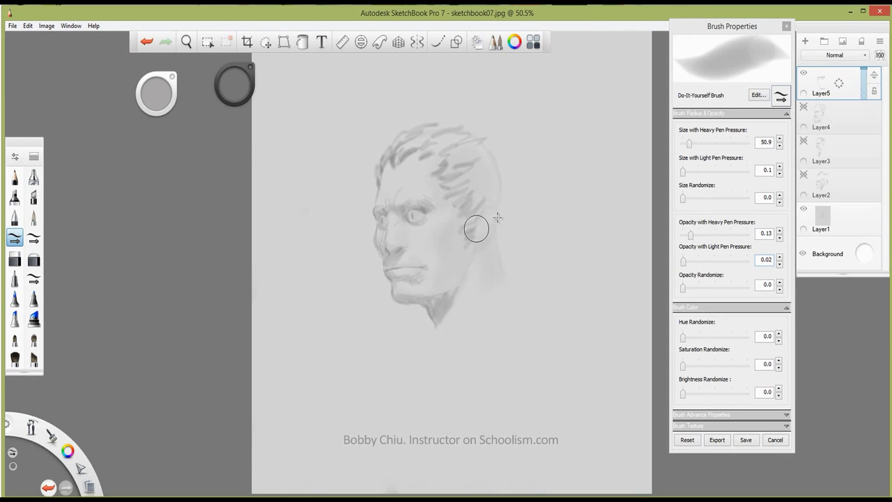
drag(498, 218, 472, 251)
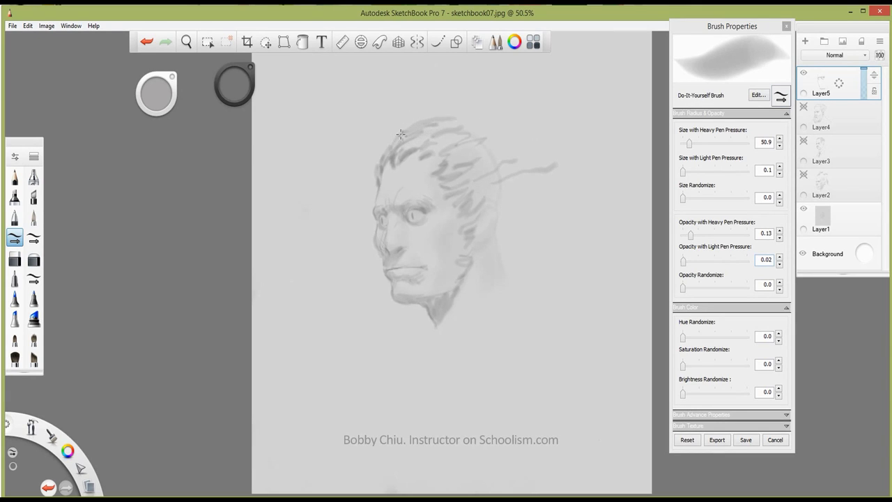
Draw long wavy hair strands streaming up and back from the crown and the back of the head.
drag(501, 98, 463, 114)
drag(527, 90, 444, 112)
mouse_move(492, 72)
mouse_down()
mouse_move(454, 88)
mouse_move(419, 123)
mouse_up()
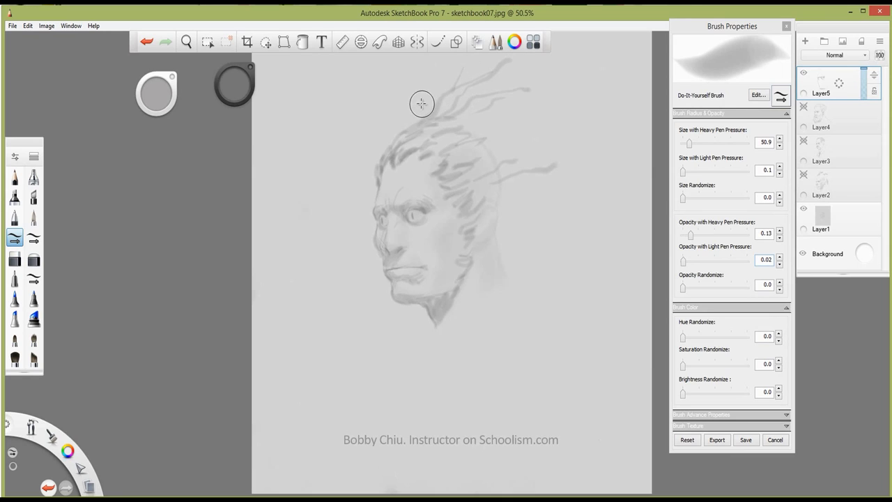
drag(419, 95, 412, 129)
mouse_move(591, 108)
mouse_down()
mouse_move(608, 99)
mouse_move(527, 139)
mouse_up()
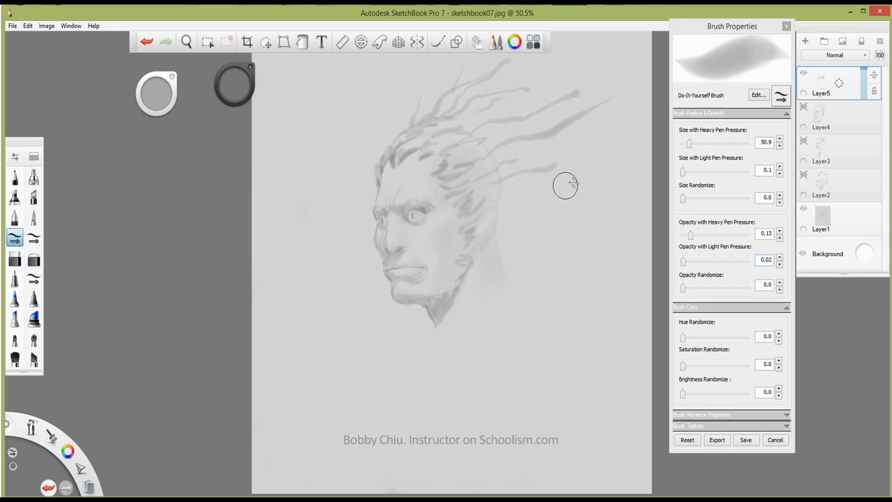
drag(562, 187, 534, 199)
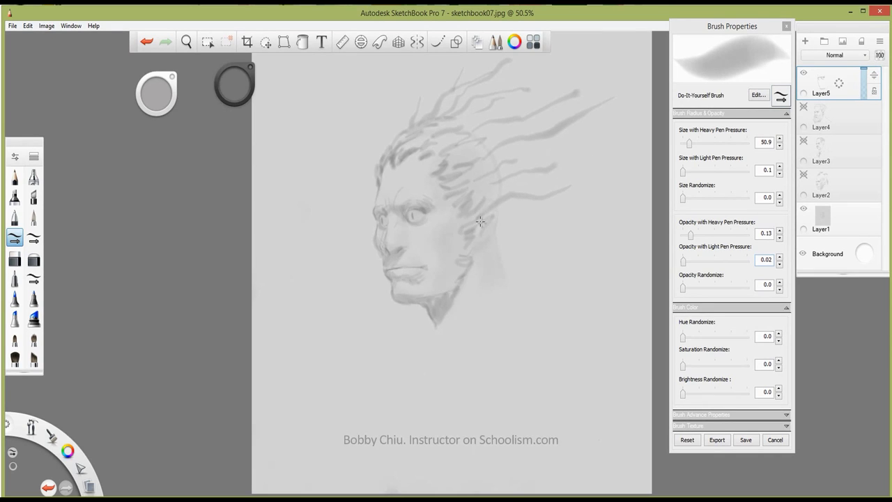
Extend flowing hair strands outward from behind the ear and neck, undoing the stray stroke at the nape.
mouse_move(568, 201)
mouse_down()
mouse_move(496, 236)
mouse_move(474, 265)
mouse_move(488, 262)
mouse_move(477, 278)
mouse_move(496, 261)
mouse_up()
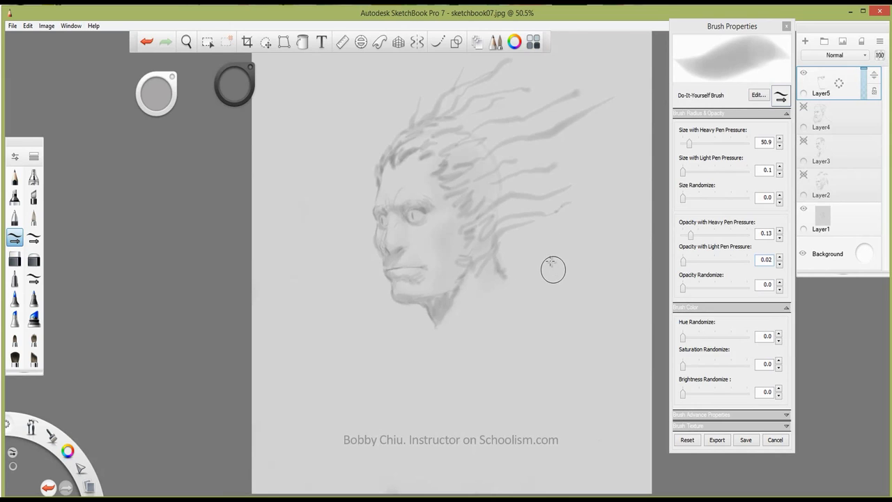
key(ctrl+z)
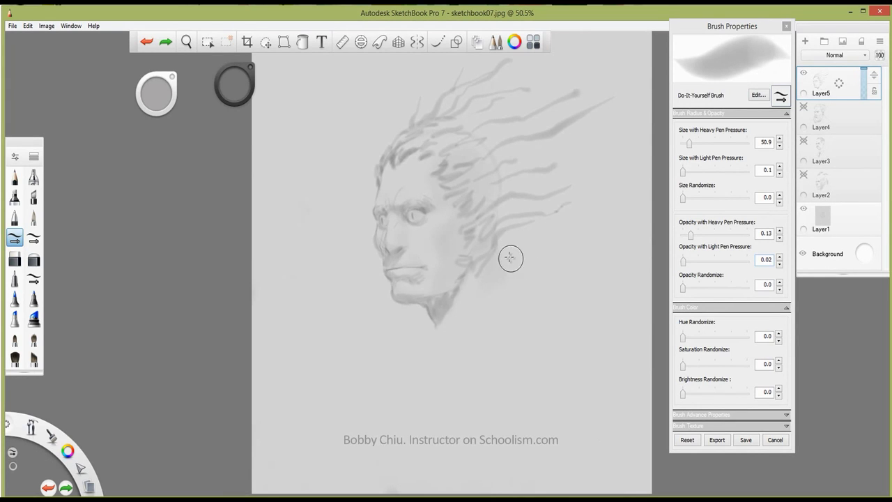
drag(499, 272, 544, 234)
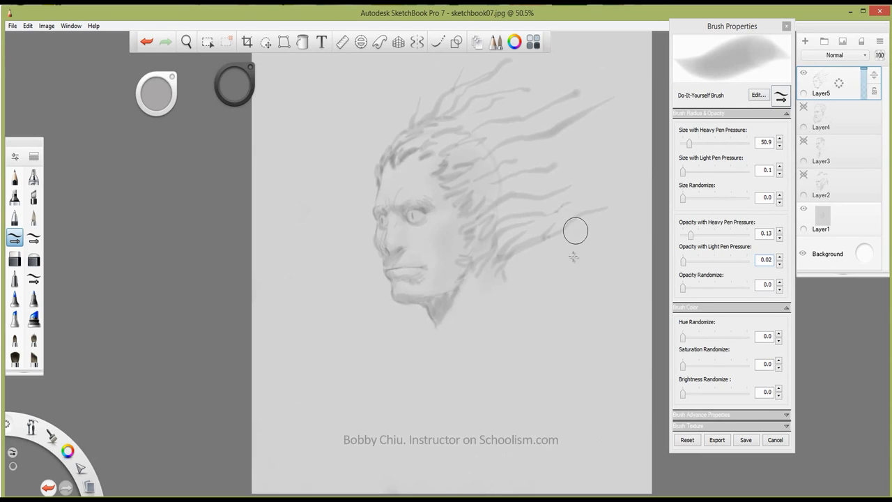
drag(506, 270, 568, 262)
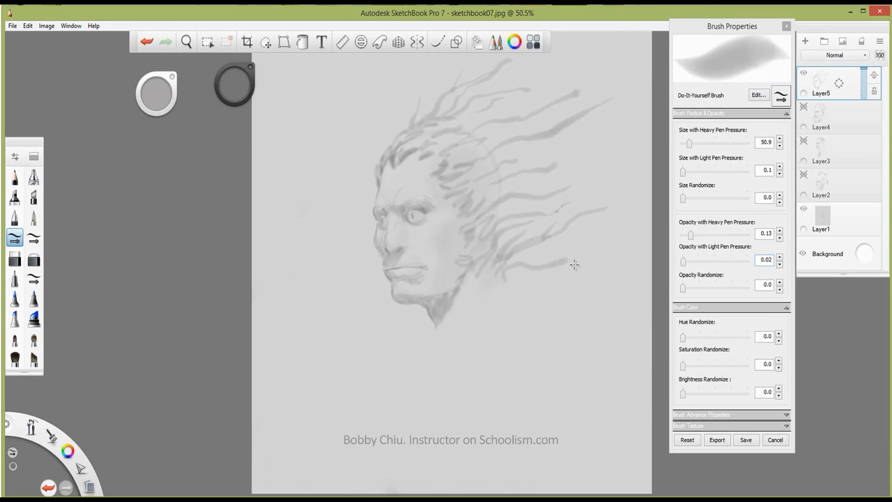
mouse_move(605, 207)
mouse_down()
mouse_move(525, 246)
mouse_move(615, 239)
mouse_up()
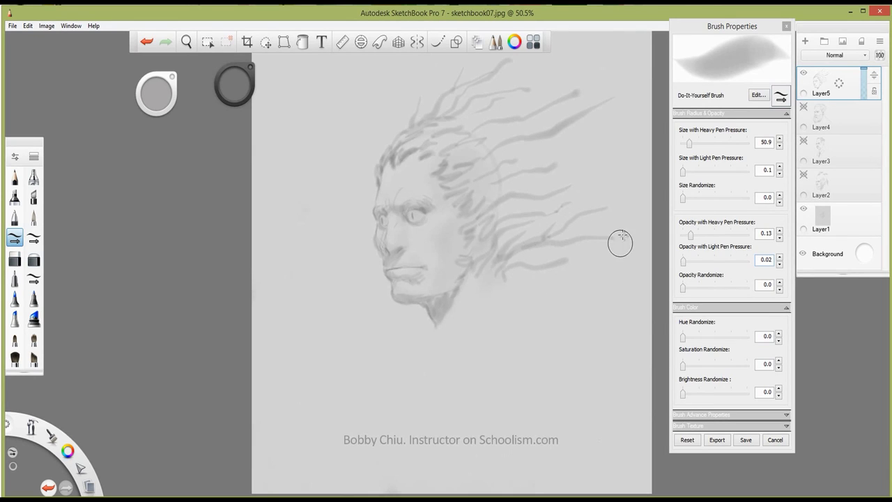
drag(588, 211, 632, 220)
Add upright strands above the forehead and thicken the windblown hair behind the crown.
drag(453, 63, 421, 113)
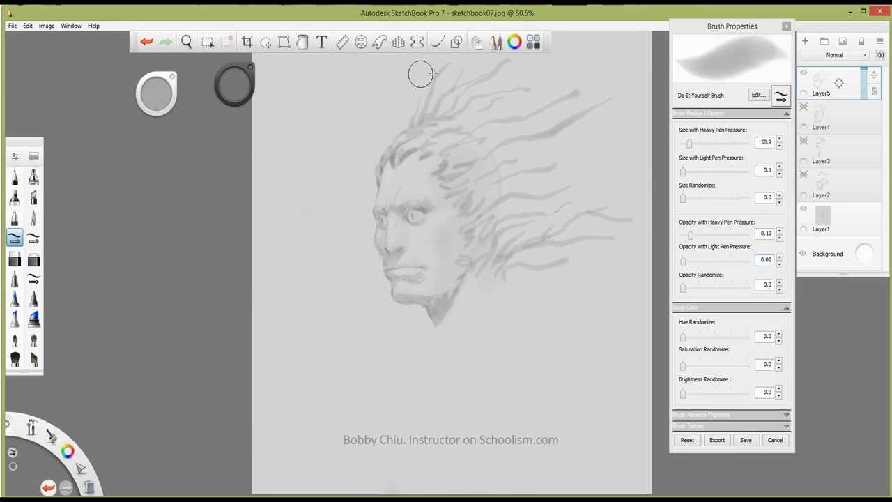
mouse_move(430, 66)
mouse_down()
mouse_move(420, 109)
mouse_move(404, 89)
mouse_move(396, 106)
mouse_move(403, 92)
mouse_move(404, 117)
mouse_move(388, 139)
mouse_move(417, 104)
mouse_move(416, 112)
mouse_move(399, 112)
mouse_move(419, 86)
mouse_move(402, 128)
mouse_up()
mouse_move(470, 109)
mouse_down()
mouse_move(414, 79)
mouse_move(415, 104)
mouse_up()
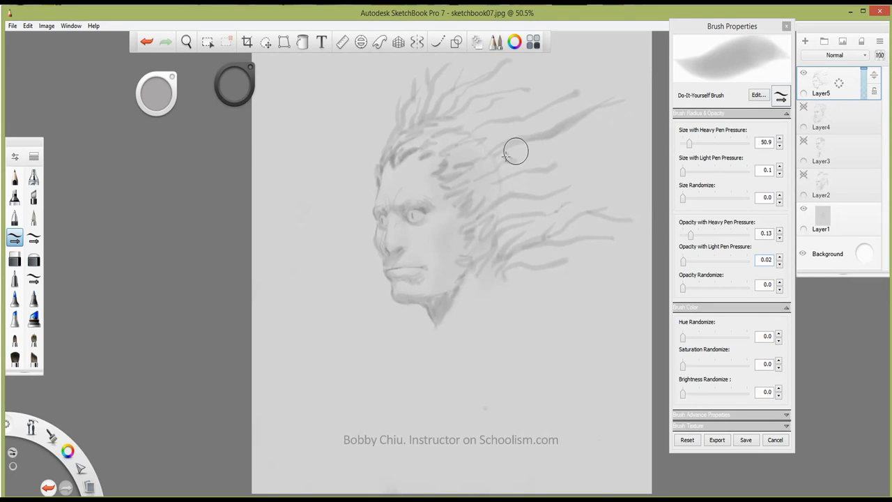
mouse_move(495, 160)
mouse_down()
mouse_move(530, 132)
mouse_move(581, 119)
mouse_up()
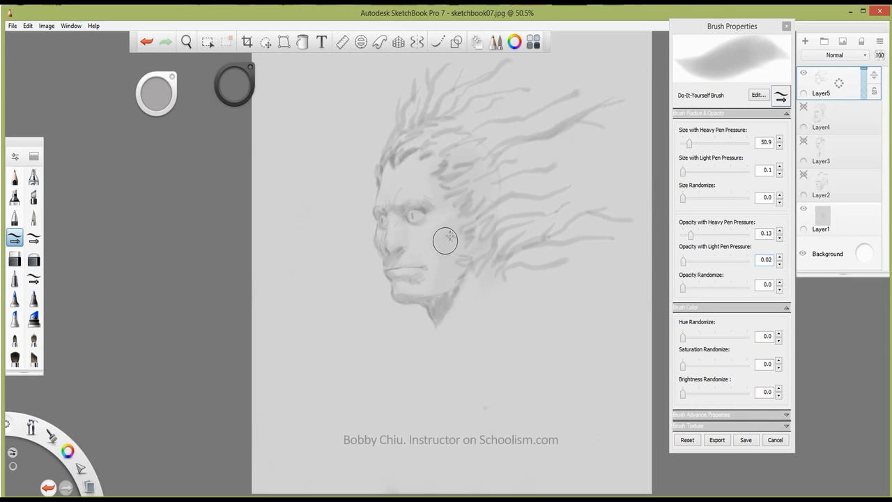
With Layer5 hidden, sketch a furrowed brow, squinting eyes and a broad, bulbous nose on new Layer6, undoing unwanted strokes.
click(802, 73)
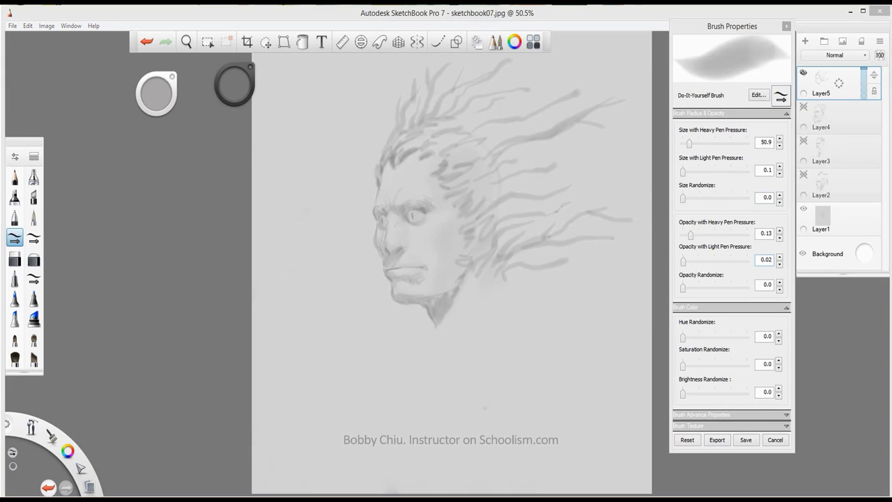
drag(844, 47, 844, 45)
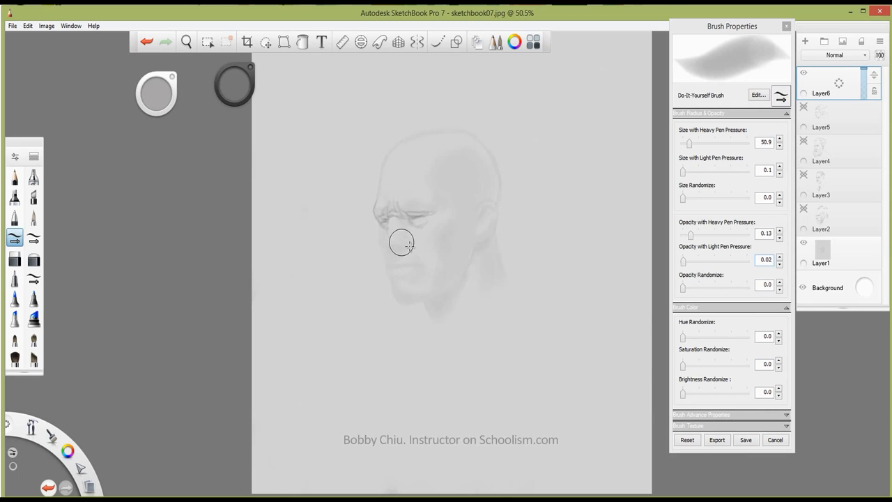
drag(398, 215, 398, 212)
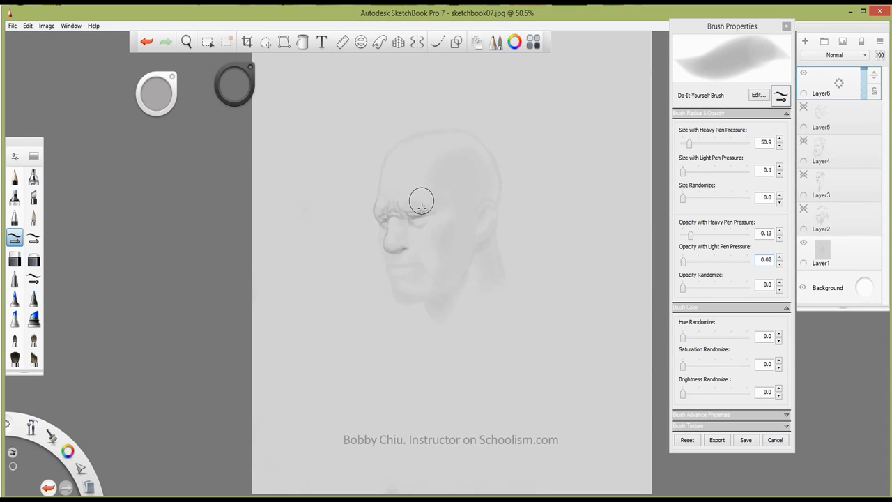
key(ctrl)
key(ctrl+z)
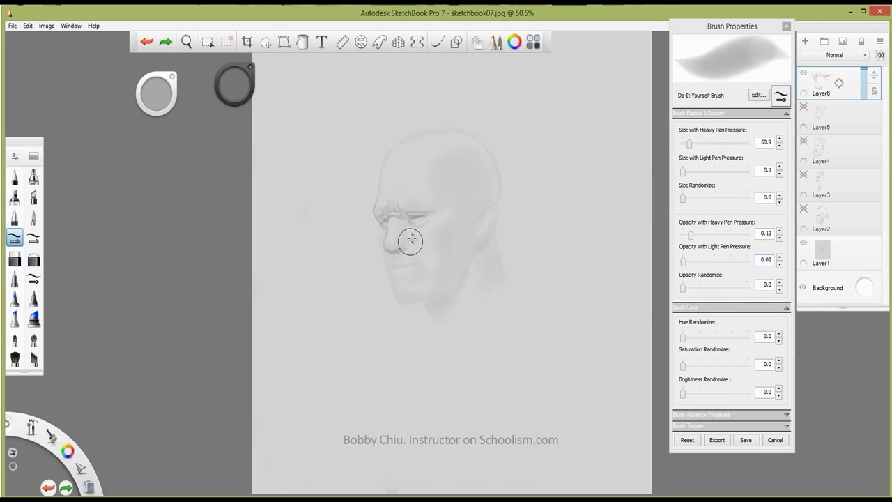
drag(408, 244, 407, 237)
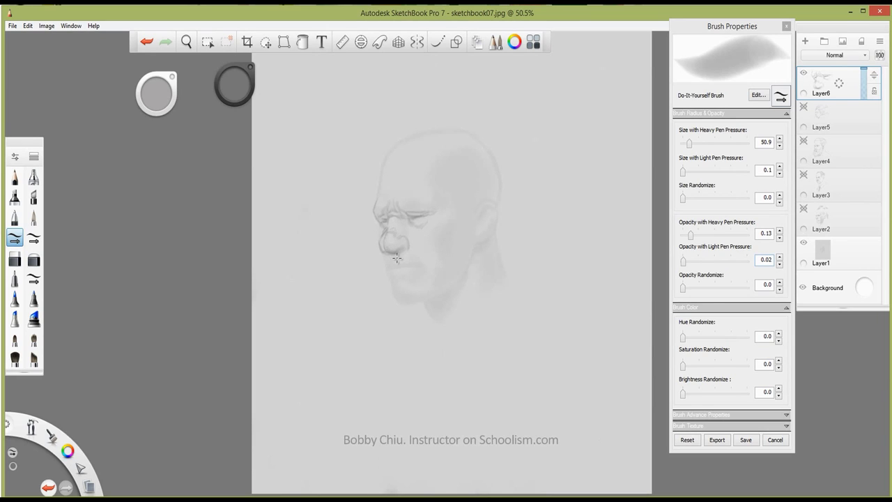
Draw the wrinkles and bags beneath both eyes and the creases across the cheeks.
key(e)
click(159, 96)
drag(160, 96, 159, 97)
key(e)
drag(402, 224, 409, 231)
drag(417, 234, 422, 238)
drag(377, 219, 380, 227)
mouse_move(380, 229)
mouse_down()
mouse_move(378, 244)
mouse_move(382, 228)
mouse_up()
Draw the drooping mouth, lower lip folds and heavy chin, undoing the faulty strokes around the lip.
mouse_move(423, 267)
mouse_down()
mouse_move(411, 248)
mouse_move(416, 266)
mouse_move(413, 255)
mouse_move(417, 266)
mouse_move(385, 264)
mouse_up()
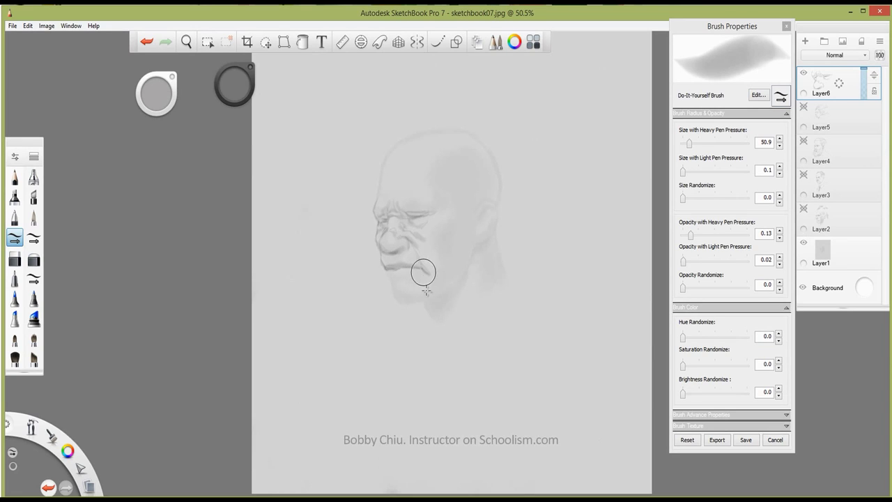
drag(388, 273, 383, 266)
mouse_move(408, 283)
mouse_down()
mouse_move(437, 282)
mouse_move(404, 287)
mouse_up()
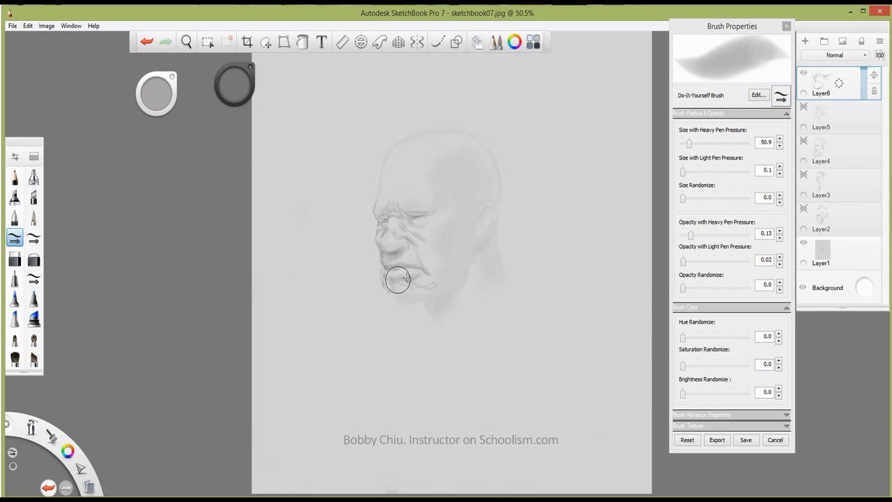
key(ctrl+z)
key(ctrl+z)
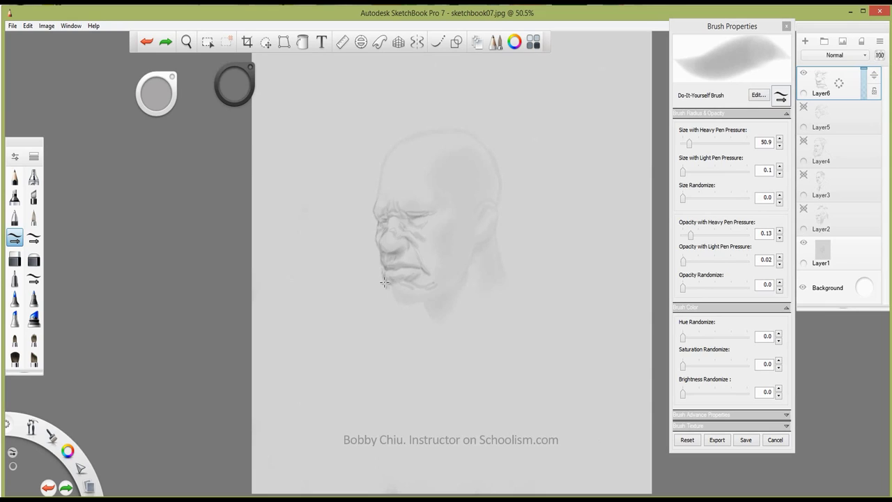
drag(389, 283, 393, 285)
drag(448, 291, 397, 308)
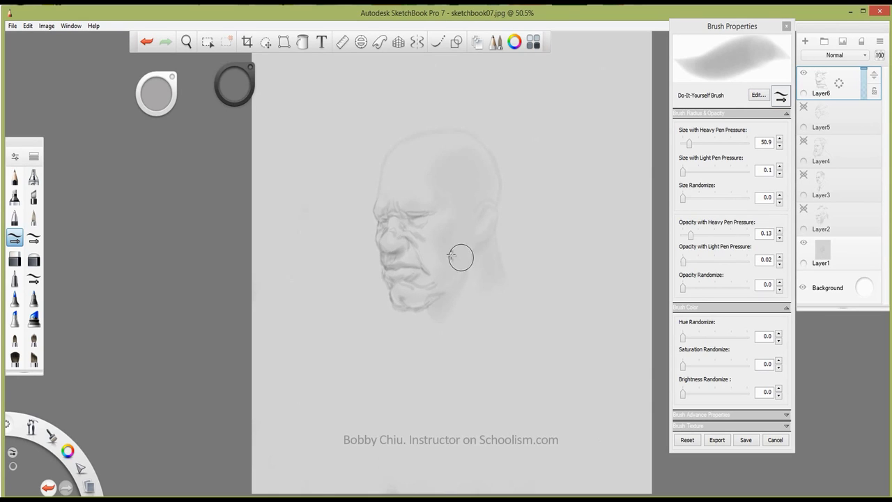
Draw the sagging cheek and jaw contour, temple creases and a wrinkle line across the forehead.
mouse_move(443, 282)
mouse_down()
mouse_move(432, 278)
mouse_move(457, 283)
mouse_up()
mouse_move(457, 223)
mouse_down()
mouse_move(462, 215)
mouse_move(442, 245)
mouse_move(446, 265)
mouse_move(472, 232)
mouse_up()
mouse_move(470, 252)
mouse_down()
mouse_move(504, 189)
mouse_move(478, 212)
mouse_move(488, 186)
mouse_move(475, 184)
mouse_move(477, 194)
mouse_move(453, 183)
mouse_move(436, 199)
mouse_move(437, 177)
mouse_move(415, 171)
mouse_move(383, 197)
mouse_up()
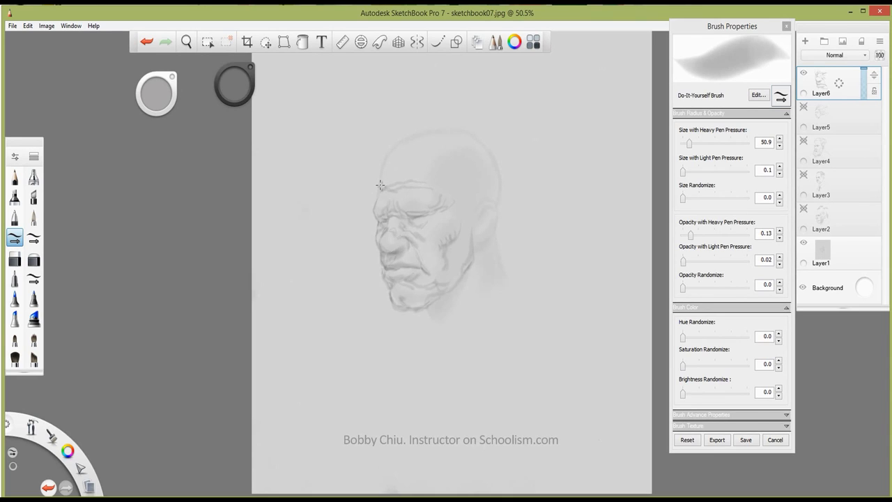
Outline the wrinkled forehead, skull, ear and neck, add a tied topknot of hair, and hide Layer6.
mouse_move(405, 172)
mouse_down()
mouse_move(424, 179)
mouse_move(386, 173)
mouse_move(390, 151)
mouse_up()
mouse_move(506, 250)
mouse_down()
mouse_move(498, 277)
mouse_move(504, 289)
mouse_move(508, 261)
mouse_move(454, 283)
mouse_move(427, 307)
mouse_move(484, 287)
mouse_move(505, 256)
mouse_move(496, 235)
mouse_move(472, 242)
mouse_up()
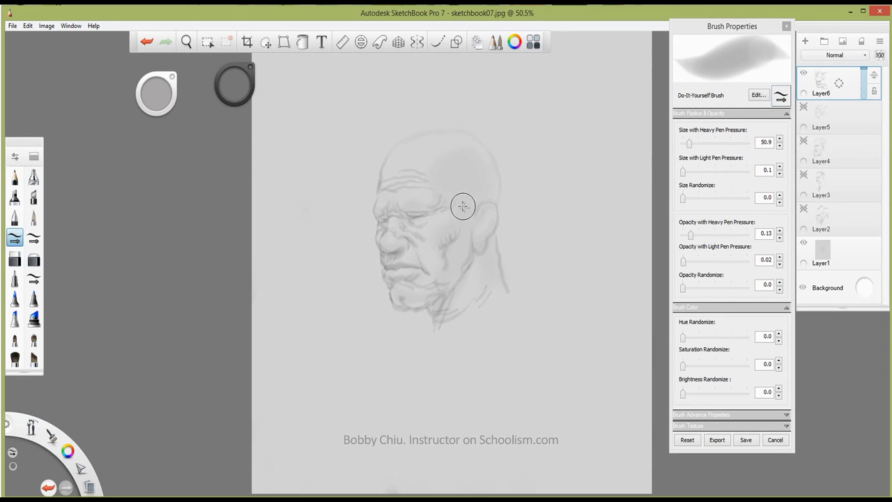
mouse_move(478, 203)
mouse_down()
mouse_move(462, 207)
mouse_move(472, 190)
mouse_move(492, 193)
mouse_move(491, 170)
mouse_up()
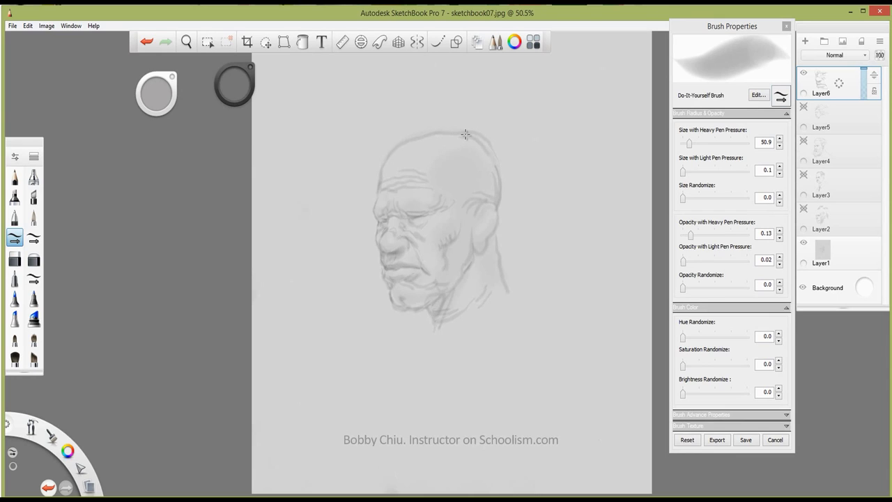
drag(465, 134, 493, 161)
mouse_move(475, 140)
mouse_down()
mouse_move(492, 131)
mouse_move(496, 110)
mouse_move(521, 129)
mouse_move(505, 121)
mouse_move(515, 115)
mouse_move(501, 101)
mouse_move(523, 117)
mouse_up()
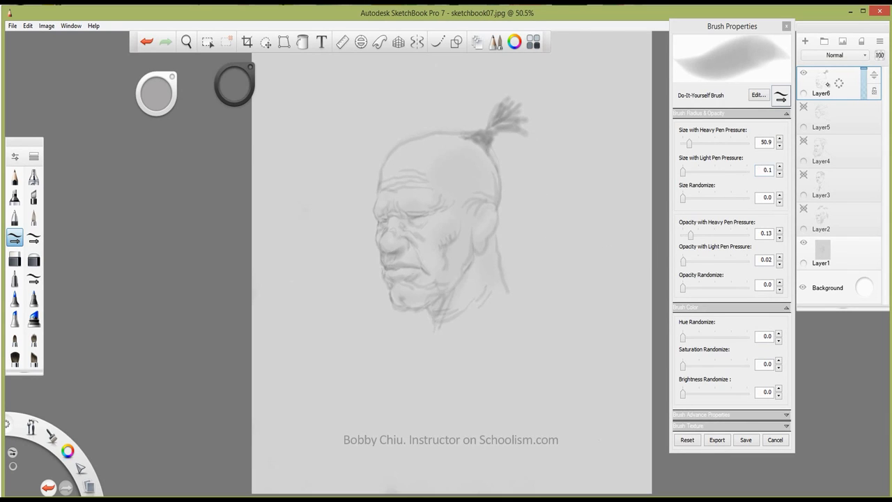
click(803, 73)
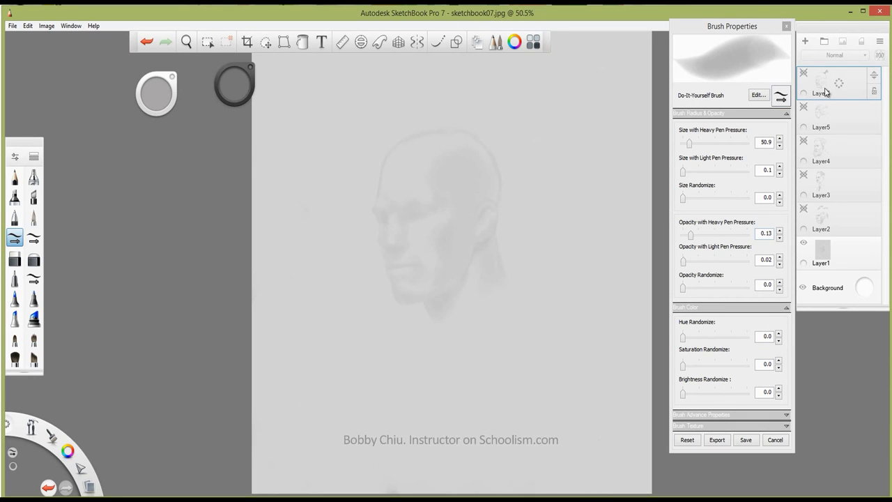
click(805, 41)
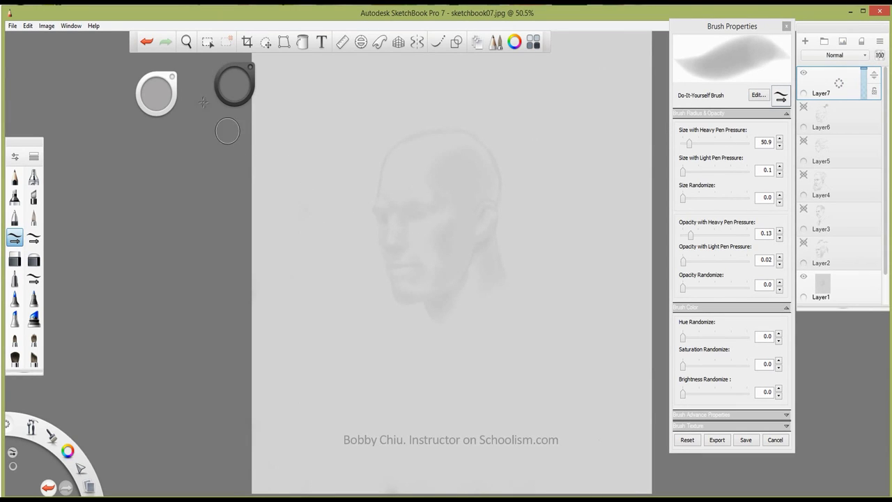
drag(162, 95, 159, 93)
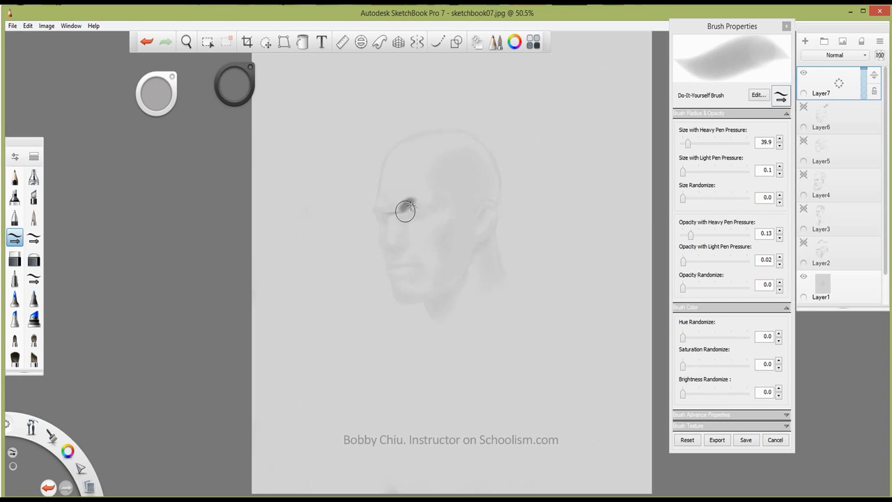
mouse_move(410, 202)
mouse_down()
mouse_move(430, 206)
mouse_move(410, 200)
mouse_move(422, 205)
mouse_up()
drag(423, 202, 433, 208)
mouse_move(396, 250)
mouse_down()
mouse_move(388, 255)
mouse_move(410, 241)
mouse_up()
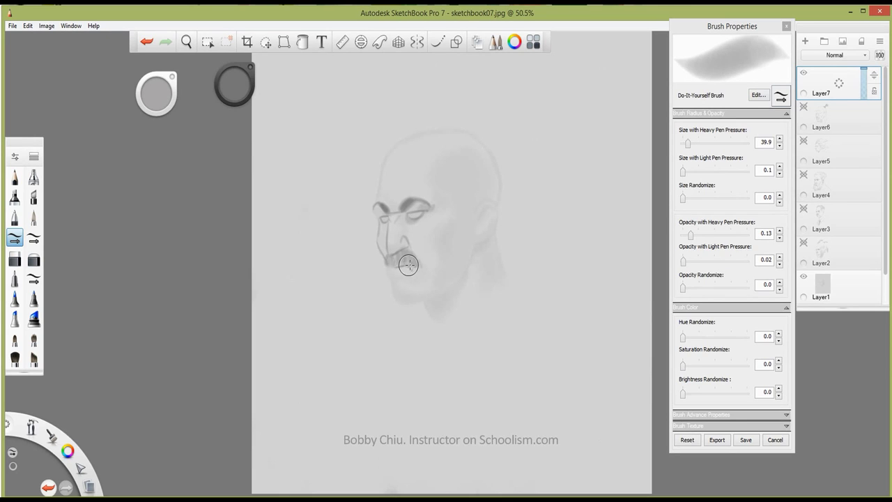
mouse_move(389, 274)
mouse_down()
mouse_move(416, 277)
mouse_move(391, 269)
mouse_move(393, 283)
mouse_move(423, 300)
mouse_move(398, 302)
mouse_move(441, 292)
mouse_move(407, 301)
mouse_up()
drag(415, 211, 384, 218)
drag(839, 83, 840, 50)
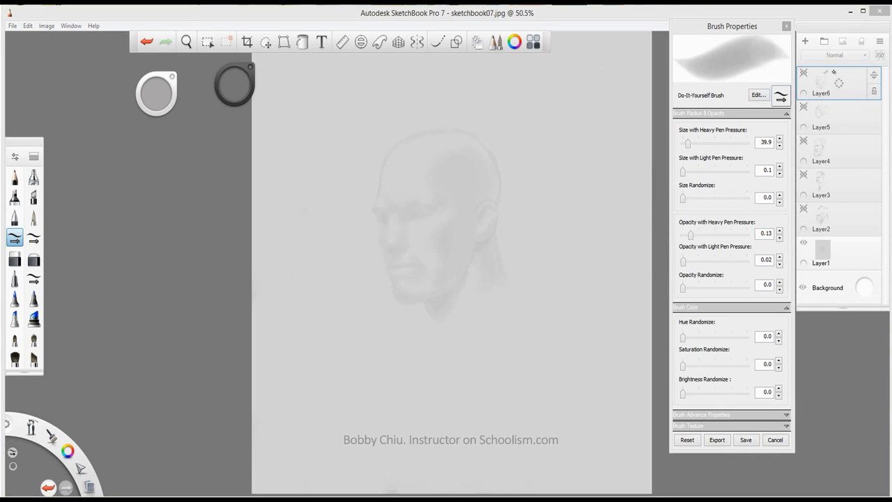
Add a new layer above Layer6 and set the brush's heavy-pressure size to 57.5.
drag(839, 83, 843, 44)
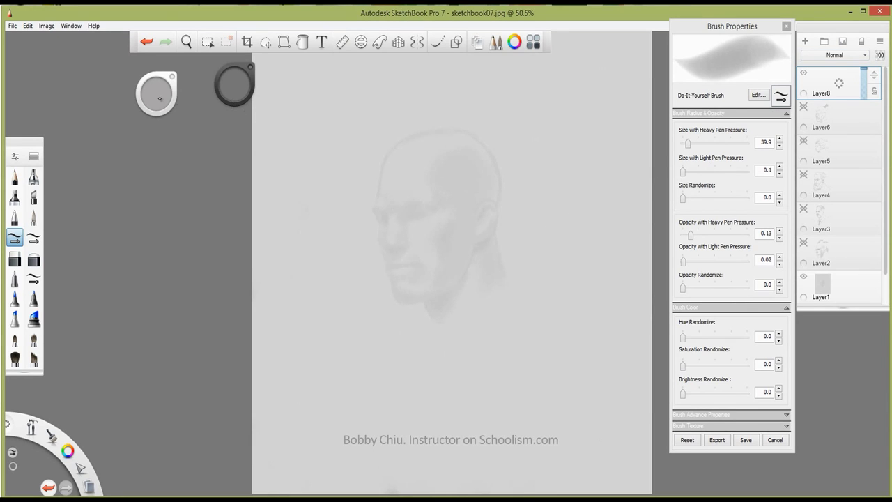
drag(157, 95, 159, 96)
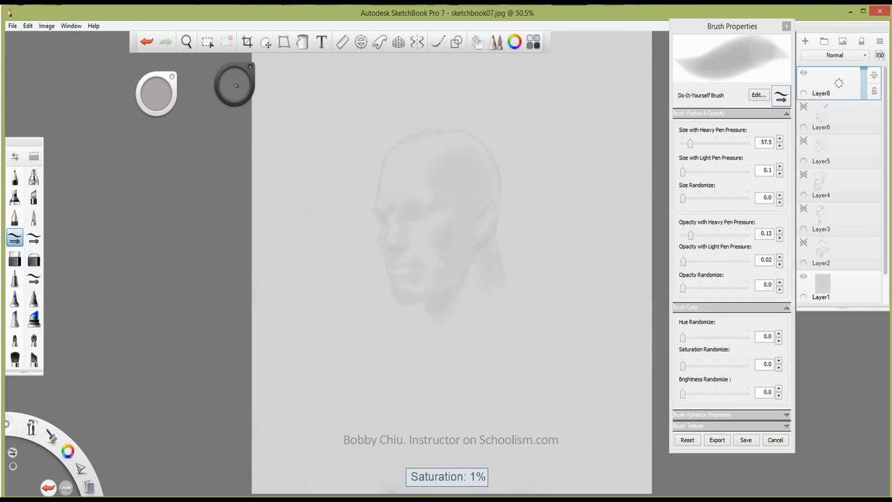
click(237, 85)
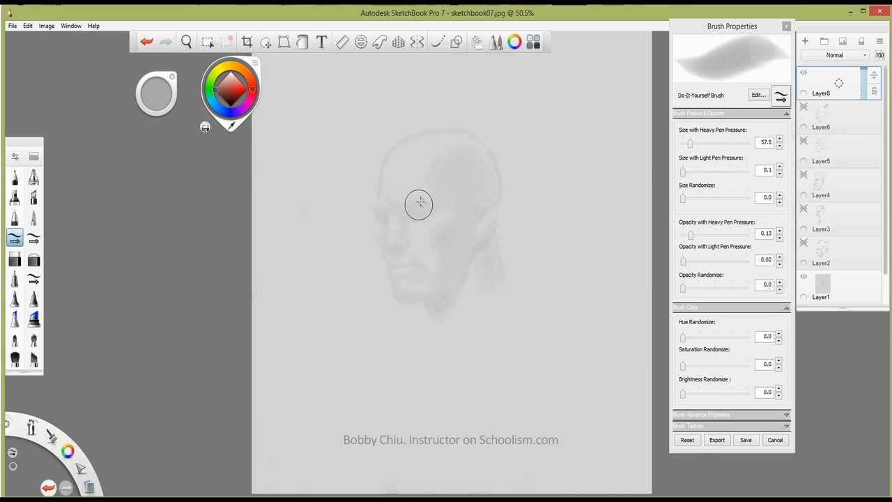
drag(395, 209, 419, 211)
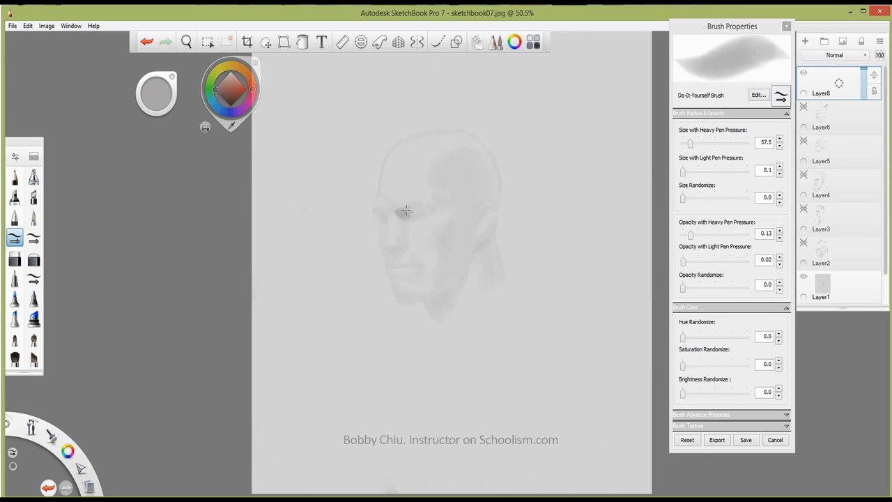
drag(404, 211, 421, 205)
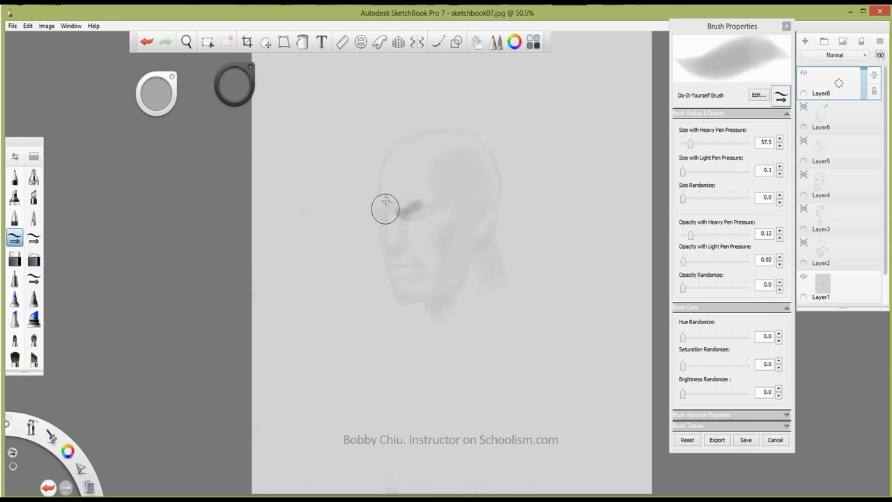
key(ctrl+z)
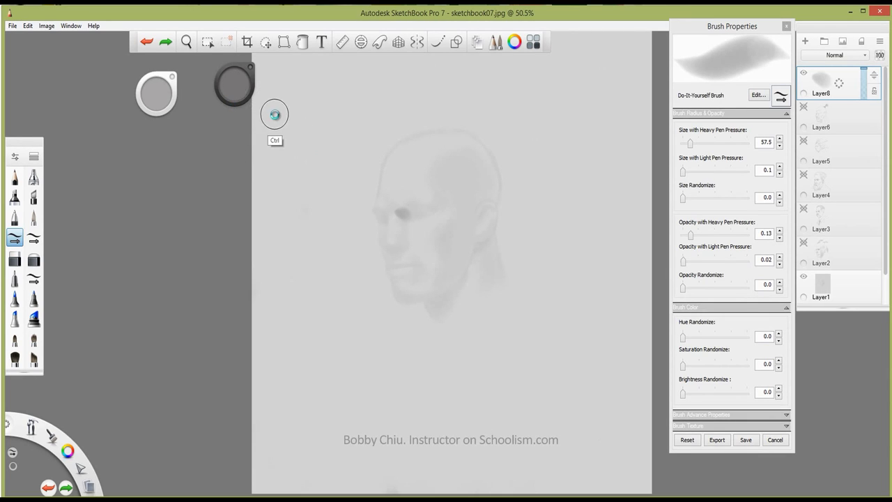
key(ctrl+z)
Shade both deep-set eye sockets and the straight brow line of the new head, undoing a stray stroke.
click(234, 87)
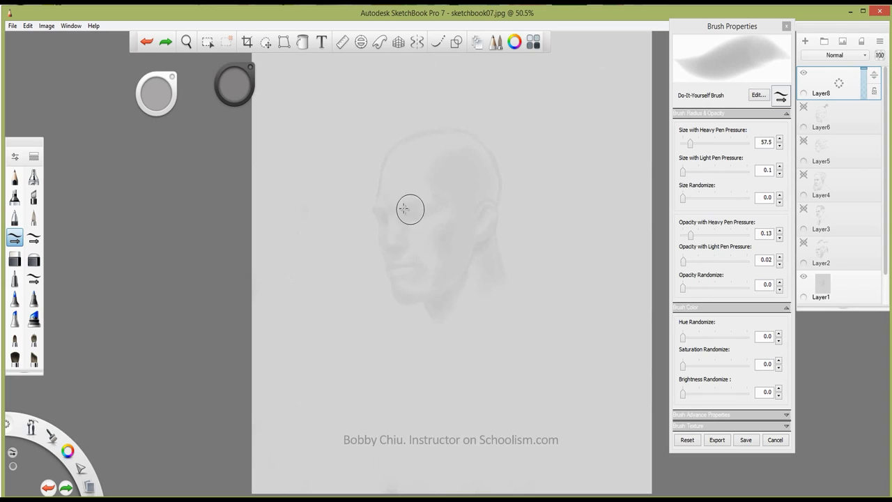
drag(398, 209, 409, 210)
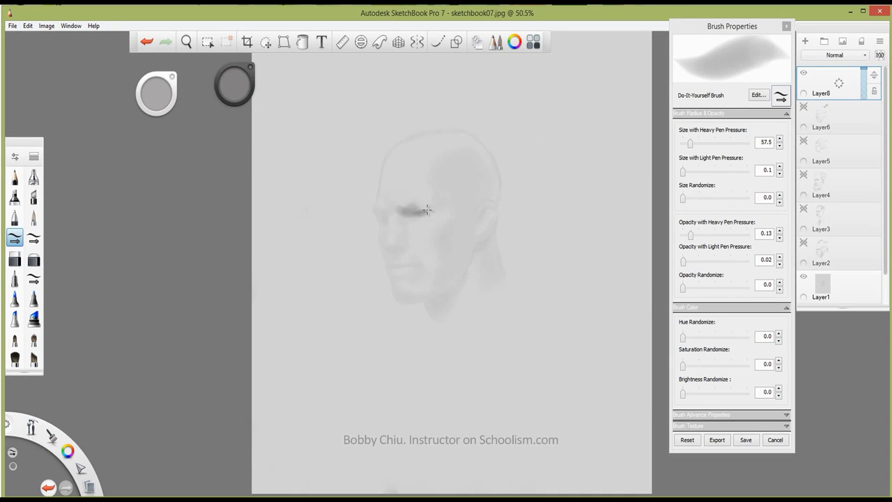
mouse_move(419, 207)
mouse_down()
mouse_move(387, 211)
mouse_move(421, 212)
mouse_up()
mouse_move(383, 211)
mouse_down()
mouse_move(428, 211)
mouse_move(418, 195)
mouse_up()
key(ctrl+z)
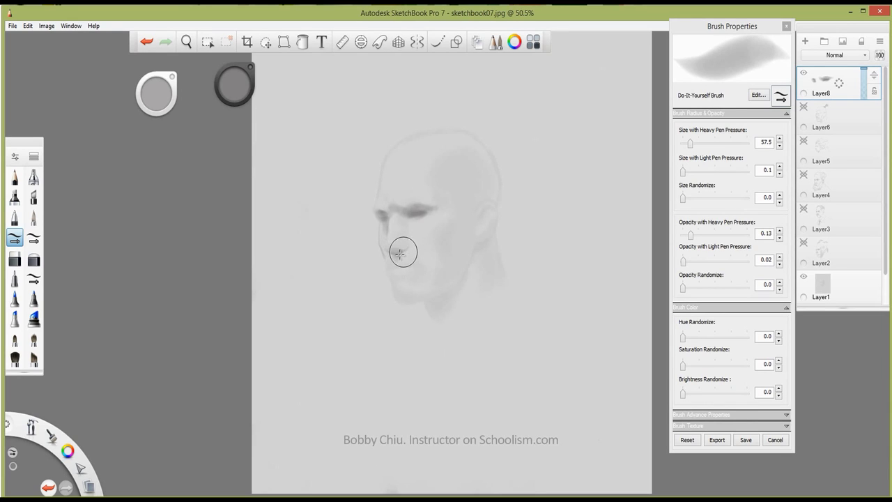
Shade the side and underside of the nose, the lips, and the contour of the square chin.
drag(425, 214, 414, 214)
drag(416, 204, 411, 226)
mouse_move(405, 229)
mouse_down()
mouse_move(423, 219)
mouse_move(421, 228)
mouse_move(458, 257)
mouse_move(408, 216)
mouse_move(400, 302)
mouse_move(414, 255)
mouse_move(442, 231)
mouse_move(454, 264)
mouse_move(415, 282)
mouse_move(406, 278)
mouse_move(430, 258)
mouse_move(393, 269)
mouse_up()
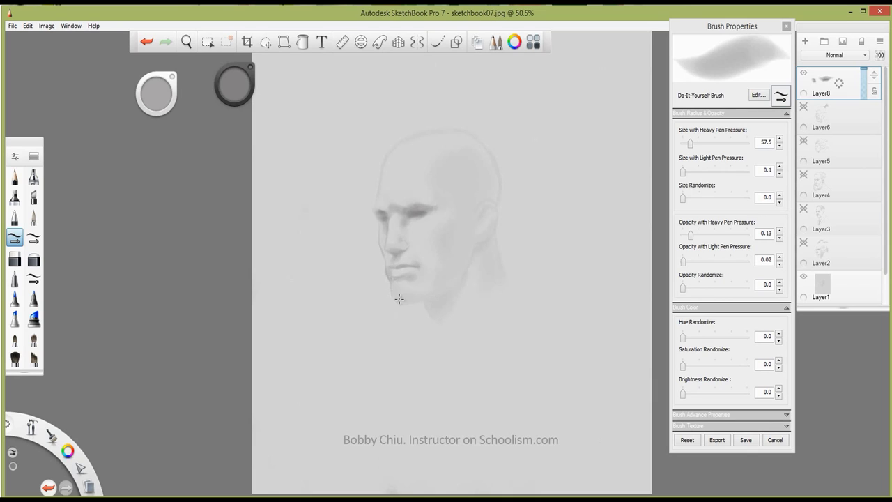
mouse_move(396, 299)
mouse_down()
mouse_move(423, 306)
mouse_move(438, 295)
mouse_move(399, 292)
mouse_move(426, 290)
mouse_move(400, 302)
mouse_move(428, 298)
mouse_move(416, 301)
mouse_move(402, 301)
mouse_move(464, 286)
mouse_move(455, 265)
mouse_move(436, 280)
mouse_move(443, 299)
mouse_move(419, 294)
mouse_up()
Set the heavy-pressure opacity to 0.05 and shade beneath the cheekbone and along the side of the face, undoing the excess strokes.
drag(236, 82, 237, 82)
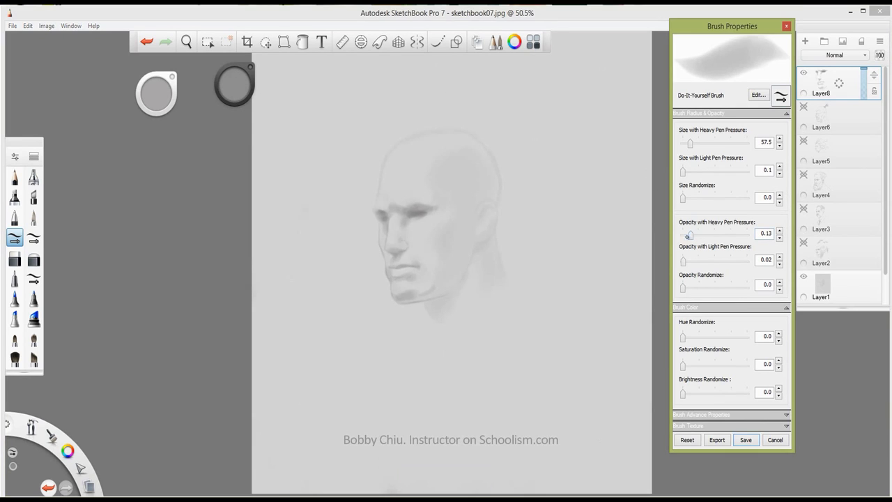
drag(690, 236, 686, 236)
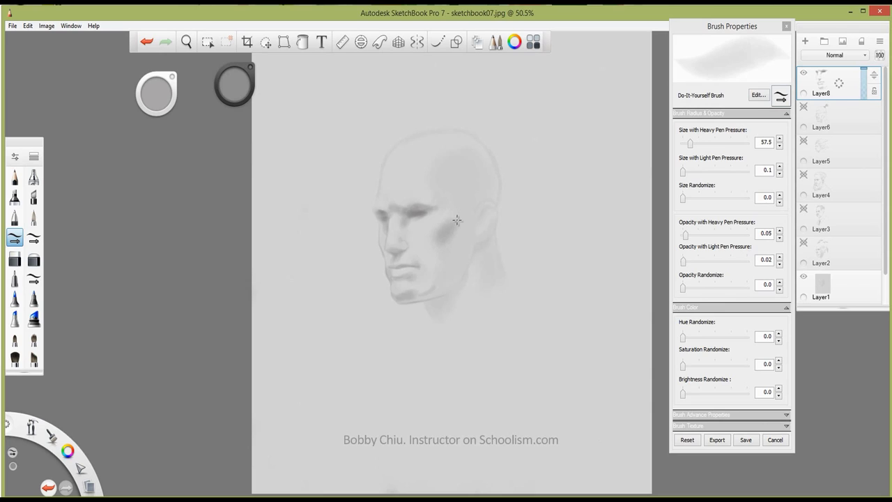
mouse_move(423, 230)
mouse_down()
mouse_move(445, 243)
mouse_move(438, 243)
mouse_move(467, 234)
mouse_move(468, 211)
mouse_move(460, 254)
mouse_up()
mouse_move(468, 220)
mouse_down()
mouse_move(455, 268)
mouse_move(463, 263)
mouse_move(451, 235)
mouse_move(450, 258)
mouse_move(453, 239)
mouse_move(450, 256)
mouse_move(441, 242)
mouse_move(445, 280)
mouse_move(453, 236)
mouse_move(447, 298)
mouse_move(468, 257)
mouse_move(433, 297)
mouse_move(457, 285)
mouse_move(452, 274)
mouse_move(471, 242)
mouse_up()
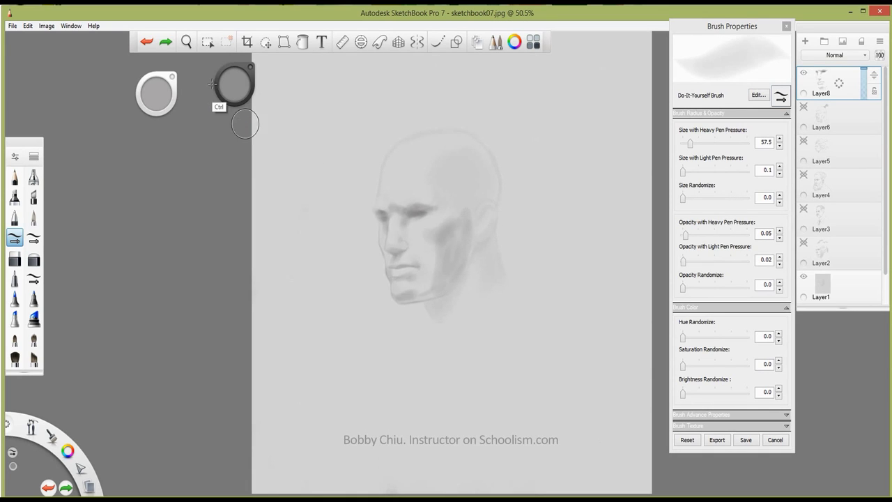
key(ctrl+z)
key(ctrl+z)
key(ctrl+z)
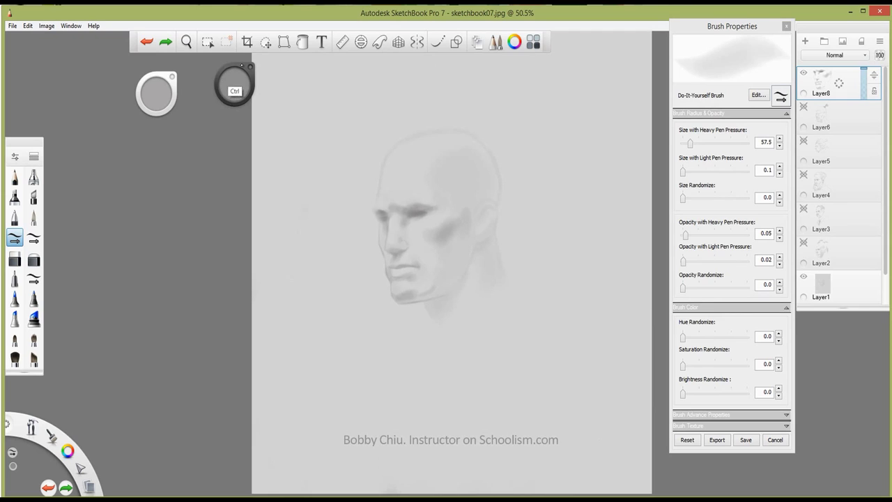
Set the heavy- and light-pressure opacity to 0.01 and softly shade the cheek, jaw and temple.
drag(687, 236, 683, 236)
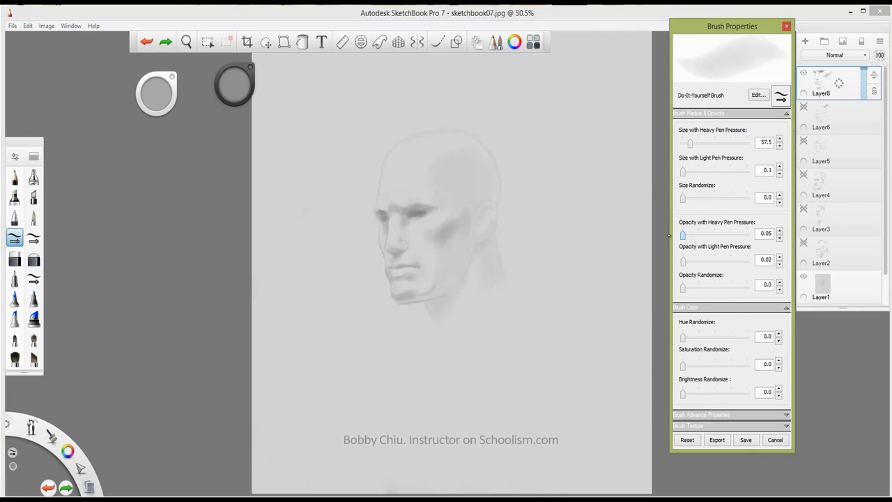
click(457, 231)
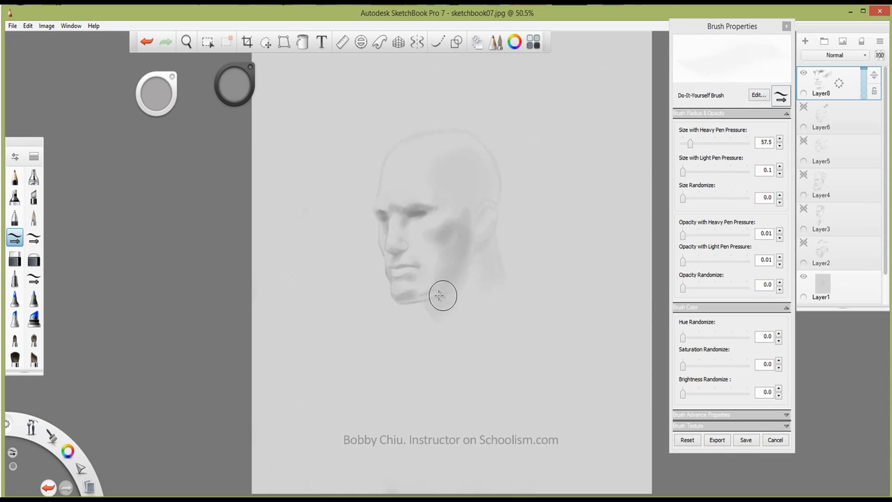
drag(436, 288, 421, 296)
mouse_move(482, 227)
mouse_down()
mouse_move(481, 208)
mouse_move(487, 217)
mouse_up()
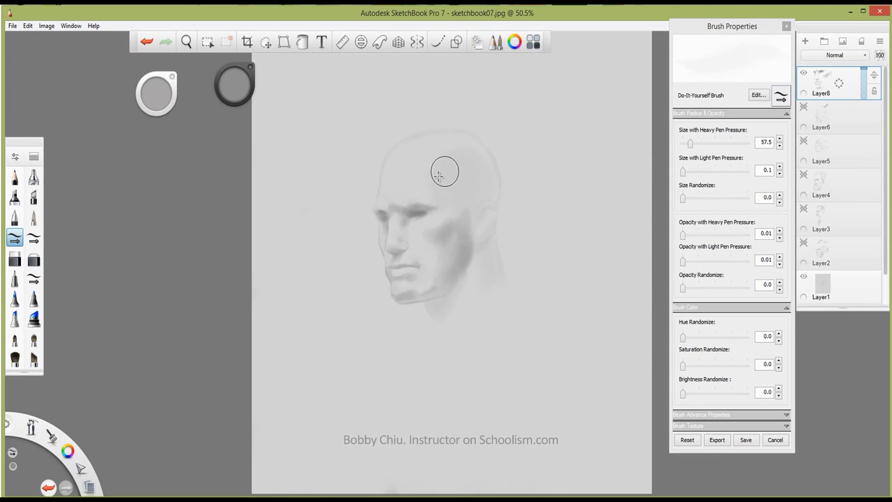
mouse_move(441, 174)
mouse_down()
mouse_move(422, 174)
mouse_move(446, 193)
mouse_up()
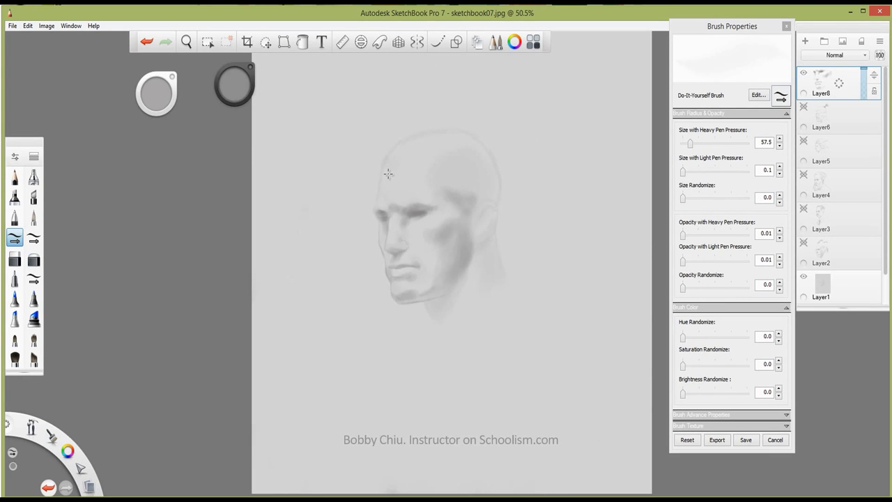
Shade the neck under the jaw and the ear, undoing the stroke on the forehead.
mouse_move(386, 173)
mouse_down()
mouse_move(415, 177)
mouse_move(388, 185)
mouse_move(415, 183)
mouse_move(380, 195)
mouse_move(461, 183)
mouse_move(541, 194)
mouse_move(508, 216)
mouse_move(445, 212)
mouse_move(396, 185)
mouse_move(415, 186)
mouse_move(391, 191)
mouse_up()
key(ctrl+z)
mouse_move(484, 244)
mouse_down()
mouse_move(473, 271)
mouse_move(438, 302)
mouse_up()
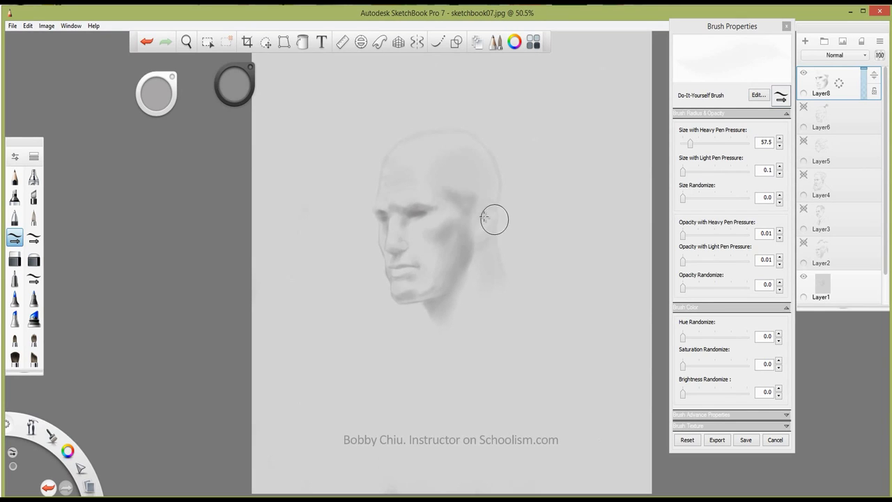
mouse_move(491, 223)
mouse_down()
mouse_move(478, 247)
mouse_move(488, 239)
mouse_up()
Set the heavy-pressure opacity to 0.12 and draw swept-back hair with short, darker shaded sides.
drag(684, 236, 689, 236)
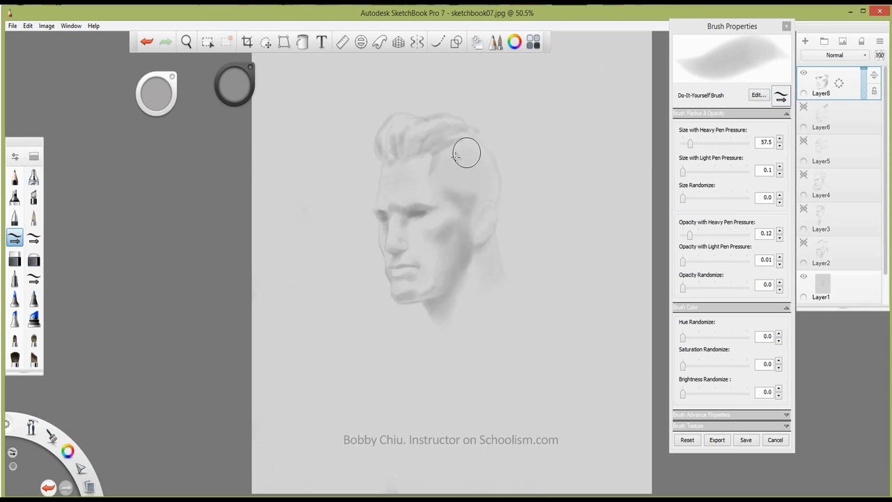
mouse_move(444, 157)
mouse_down()
mouse_move(433, 169)
mouse_move(476, 151)
mouse_move(460, 161)
mouse_up()
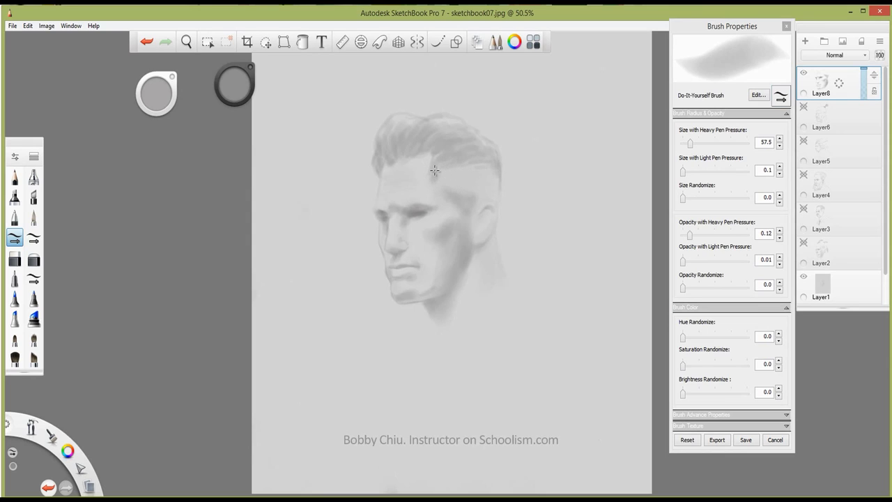
drag(436, 172, 471, 207)
drag(488, 174, 480, 201)
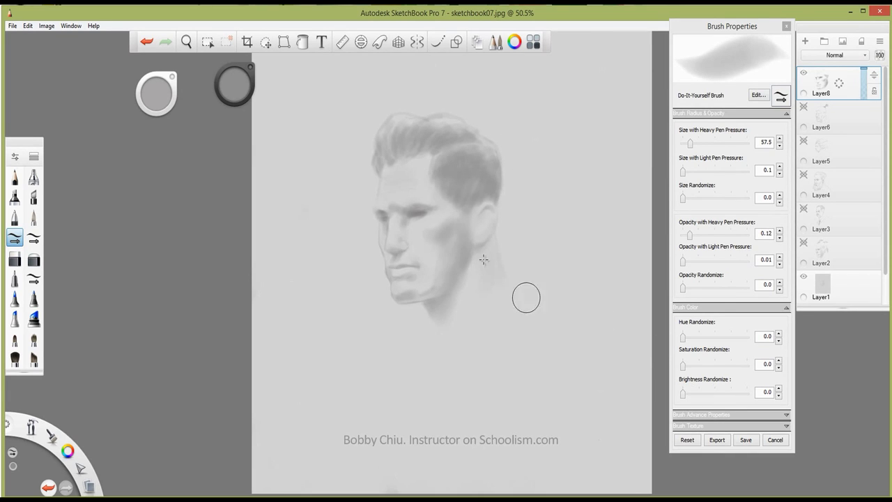
Pick a lighter gray and paint highlights around the near eye and cheek, undoing the unwanted last stroke.
drag(233, 85, 235, 81)
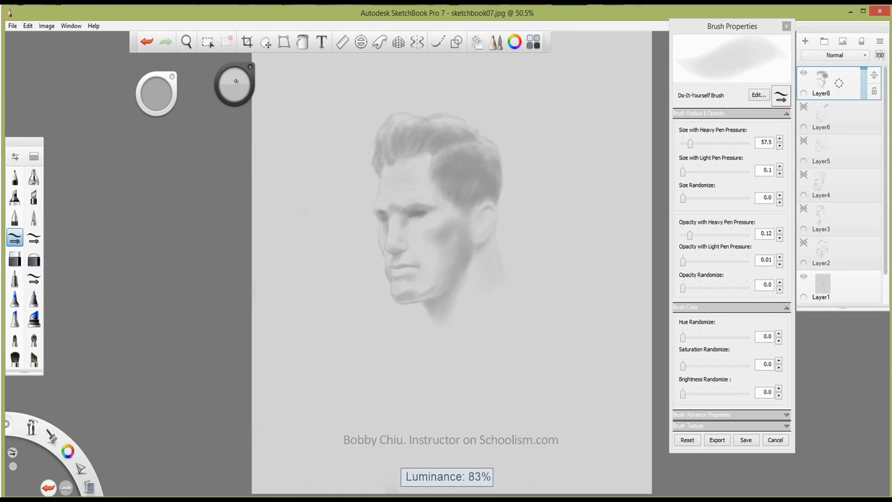
drag(236, 81, 236, 80)
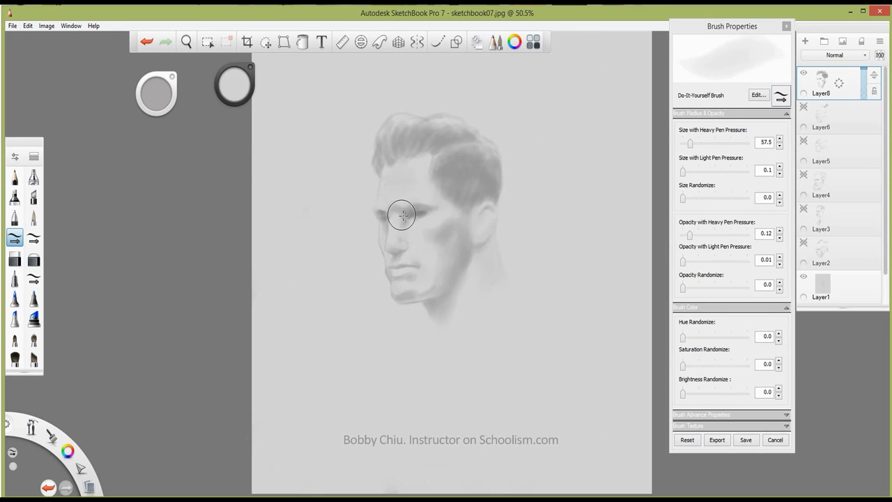
drag(428, 222, 438, 216)
drag(235, 80, 234, 84)
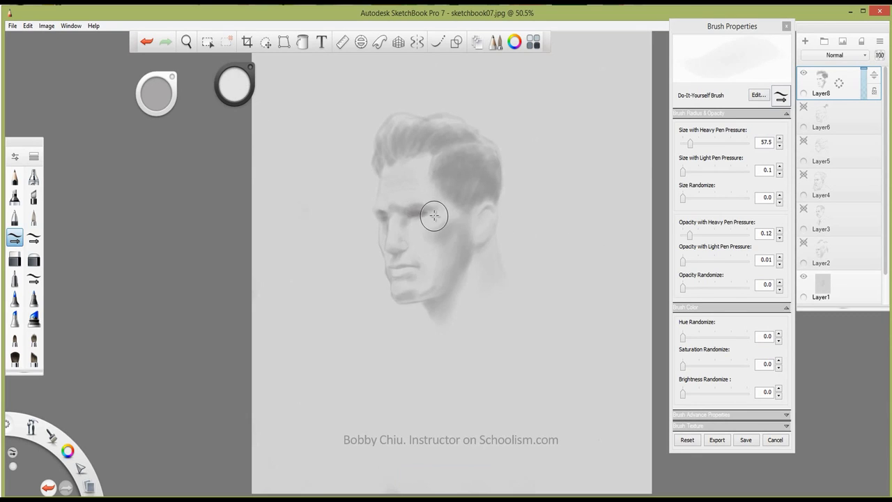
mouse_move(437, 213)
mouse_down()
mouse_move(432, 226)
mouse_move(436, 215)
mouse_up()
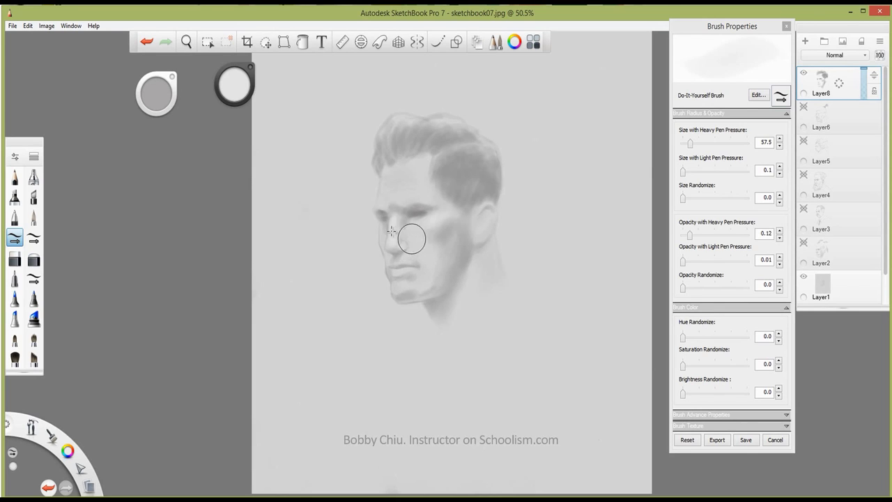
key(ctrl+z)
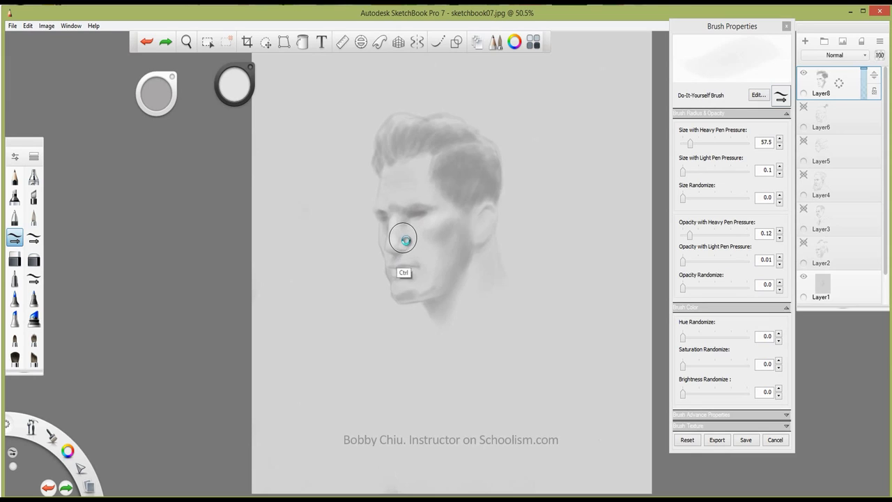
Paint soft light-gray highlights on the nose, forehead and chin of the swept-back-hair head.
drag(401, 243, 418, 235)
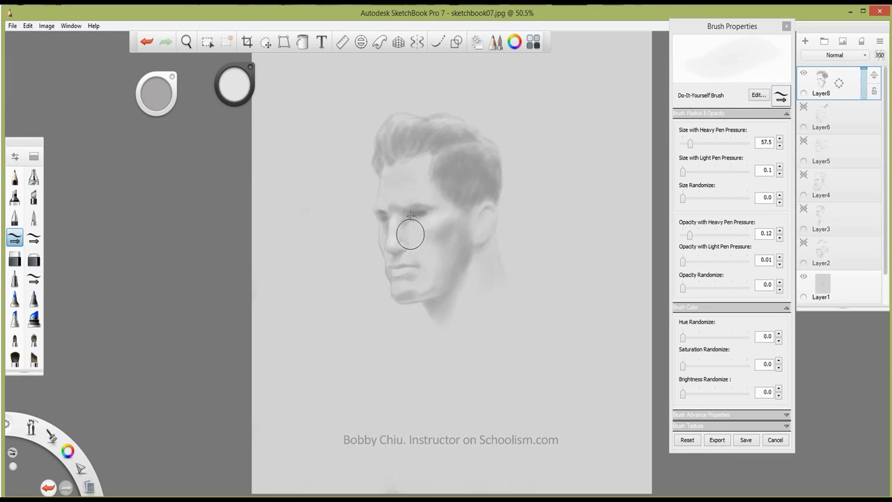
mouse_move(392, 174)
mouse_down()
mouse_move(377, 206)
mouse_move(393, 190)
mouse_move(424, 187)
mouse_move(405, 200)
mouse_move(416, 179)
mouse_up()
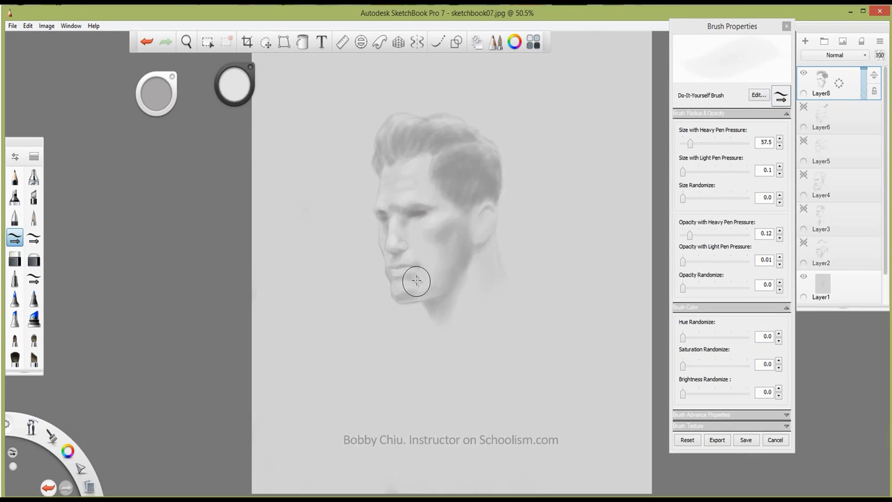
mouse_move(423, 270)
mouse_down()
mouse_move(405, 270)
mouse_move(408, 255)
mouse_move(423, 280)
mouse_move(412, 281)
mouse_up()
Add a new layer, set heavy-pressure size to 47.3 and opacity to 0.11, and darken the near eye and brow in dark gray.
drag(233, 83, 234, 83)
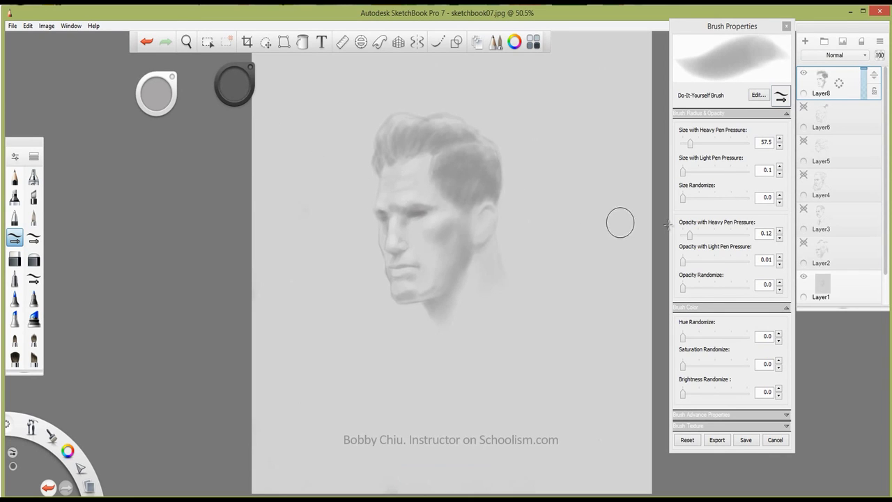
click(779, 237)
key(ctrl+shift+n)
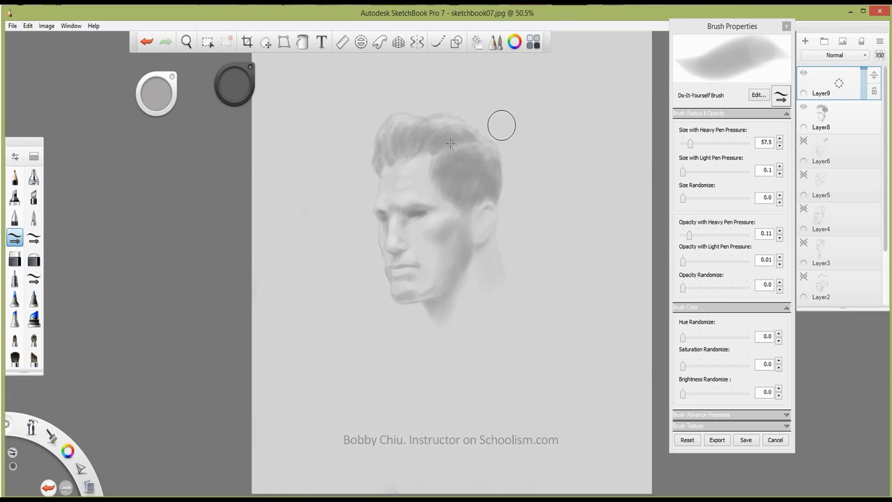
drag(159, 99, 157, 97)
drag(383, 211, 424, 211)
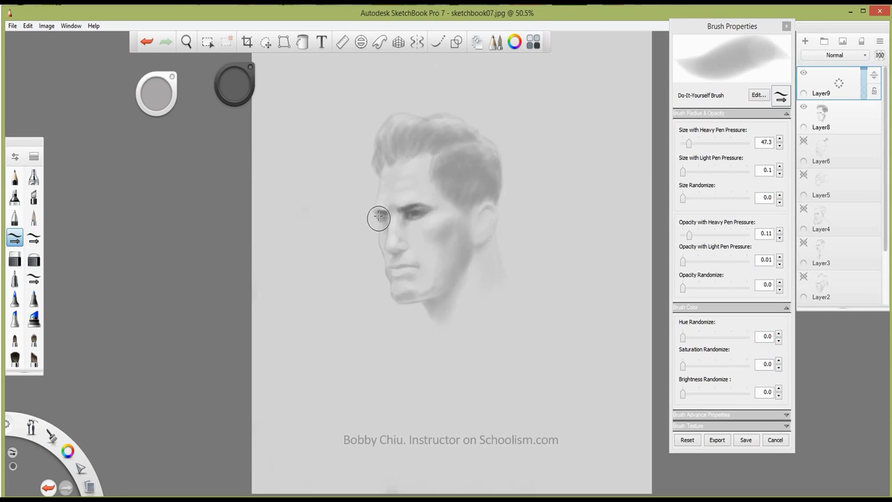
Darken the far eye, undoing the unwanted strokes, and add dark accents to the mouth and under the nose.
drag(380, 216, 387, 214)
key(ctrl+z)
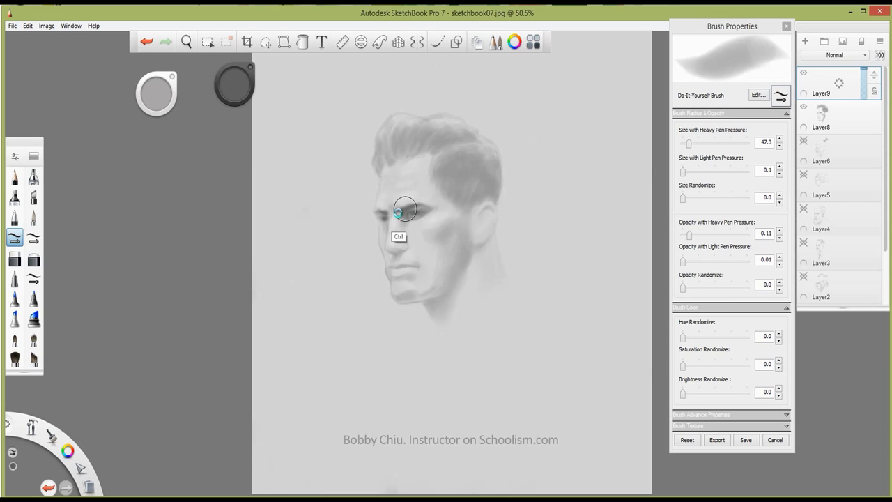
key(ctrl+z)
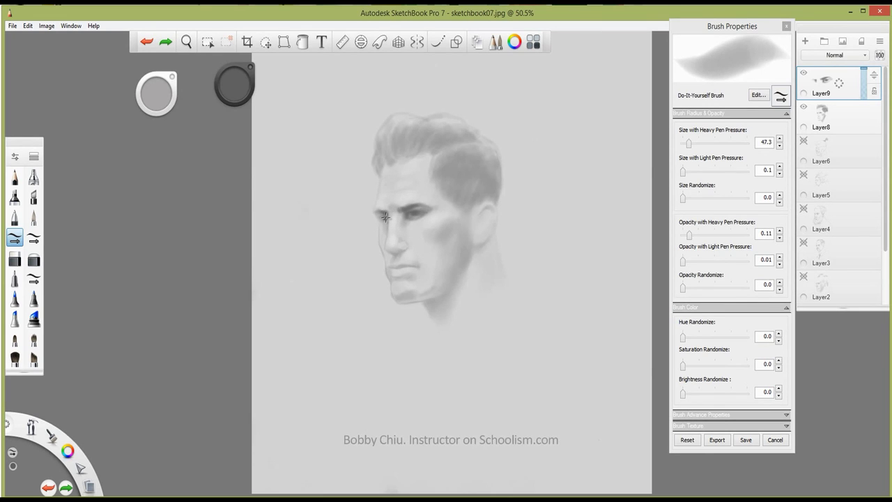
mouse_move(385, 218)
mouse_down()
mouse_move(393, 240)
mouse_move(384, 251)
mouse_move(383, 218)
mouse_up()
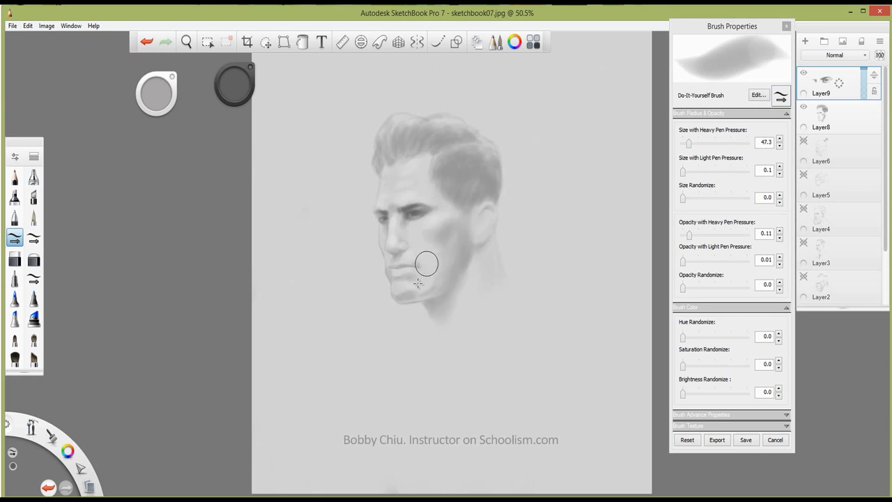
mouse_move(413, 262)
mouse_down()
mouse_move(421, 245)
mouse_move(411, 263)
mouse_move(396, 265)
mouse_move(403, 250)
mouse_up()
drag(406, 250, 402, 249)
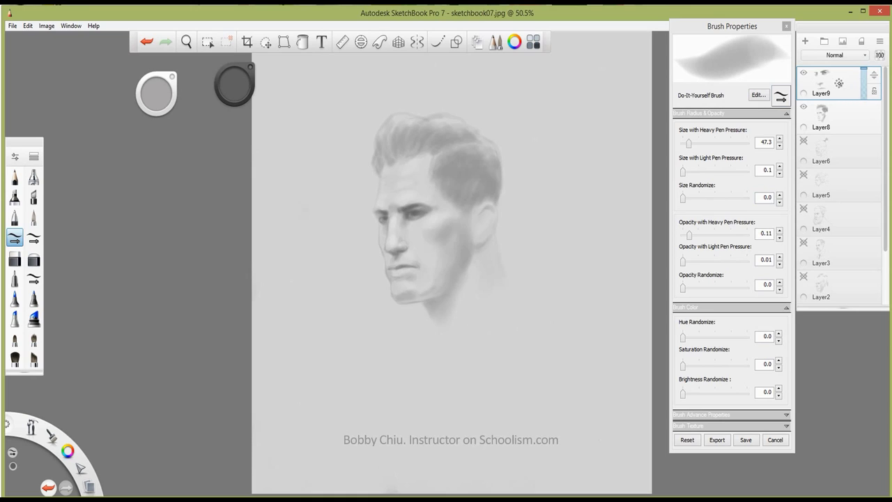
Merge the dark accents layer into the head layer below, hide it, and add a new layer on top.
drag(839, 83, 843, 115)
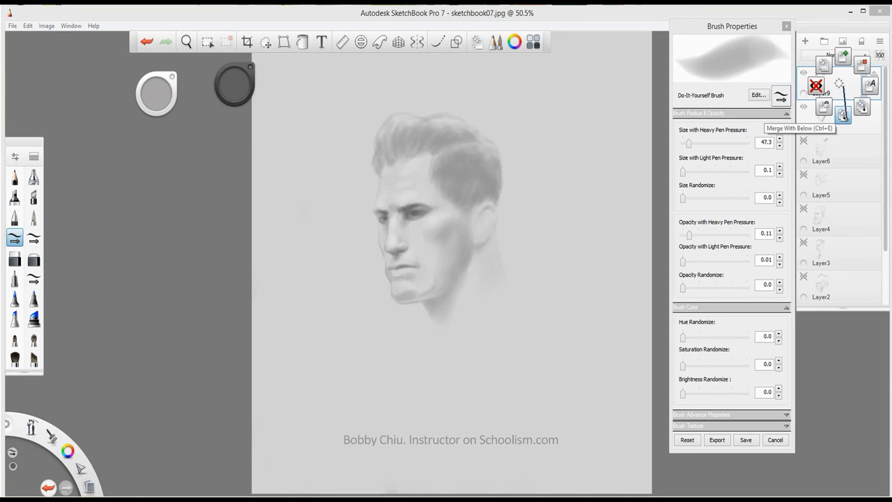
click(804, 73)
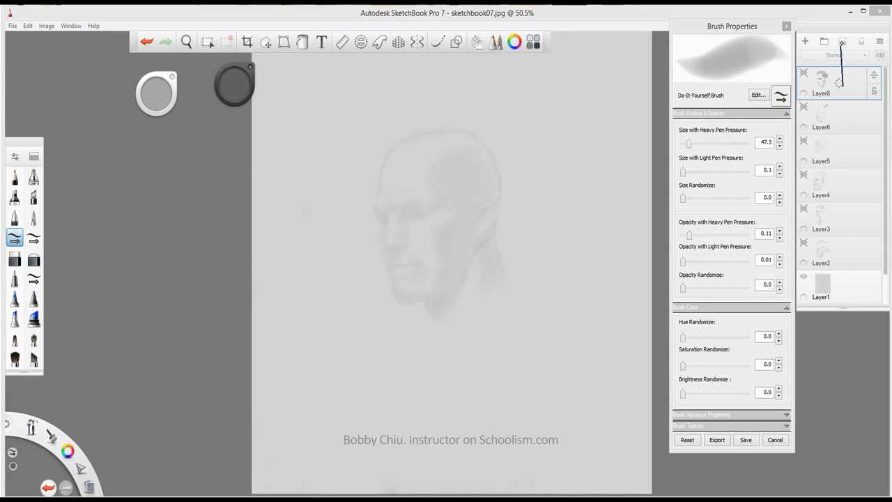
drag(839, 83, 842, 42)
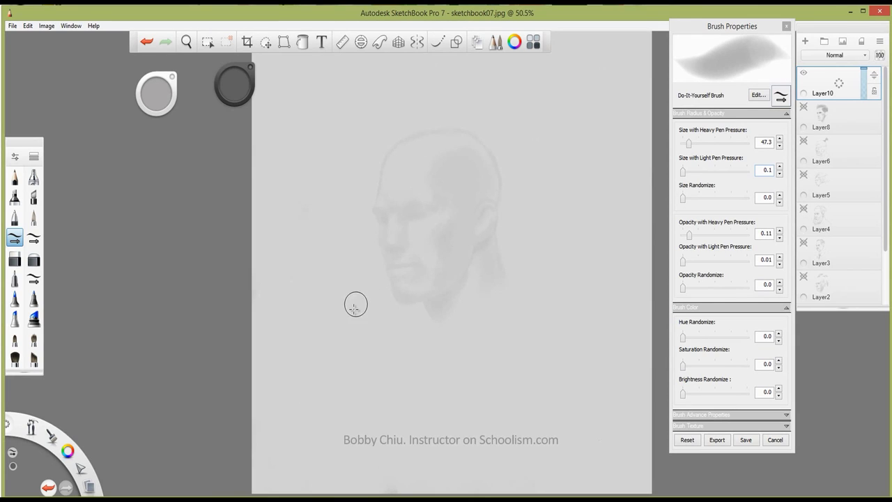
Sample the light background gray from the canvas and paint out the facial features of the faint base head.
key(alt)
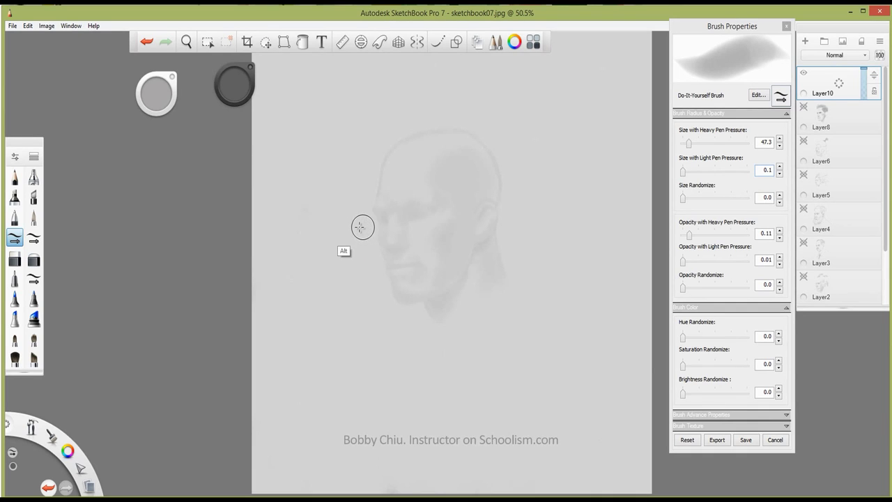
click(234, 88)
click(231, 126)
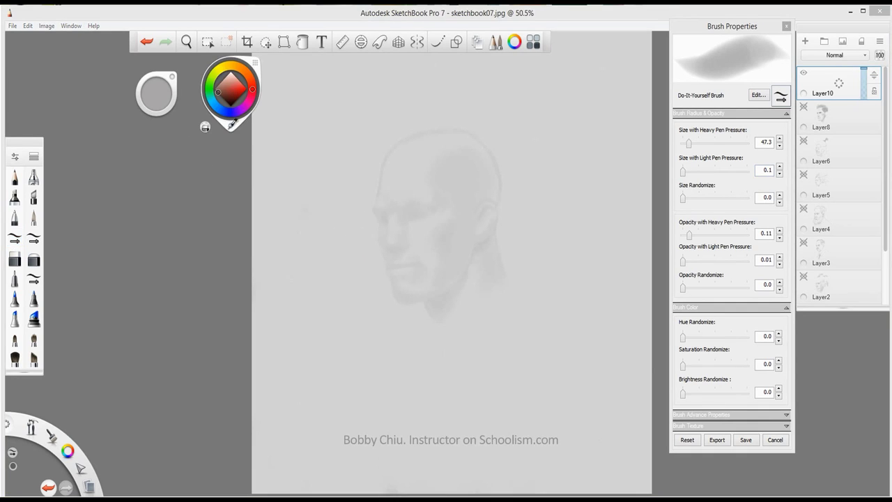
click(299, 151)
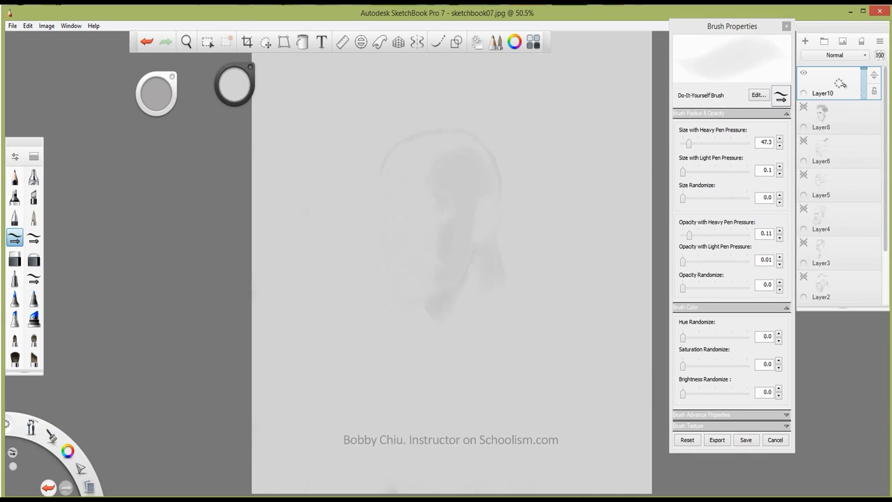
Add another layer, choose a darker gray and sketch a cartoon head's forehead contour and large round eyes.
drag(840, 84, 842, 41)
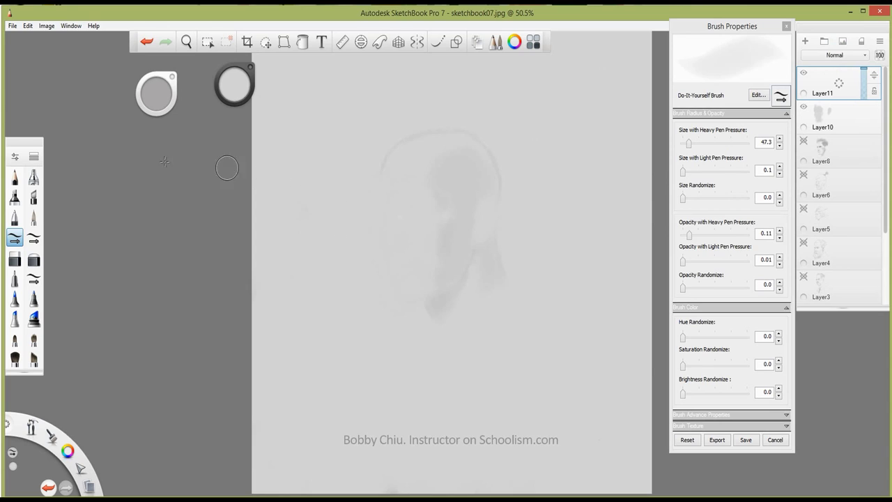
drag(234, 82, 235, 99)
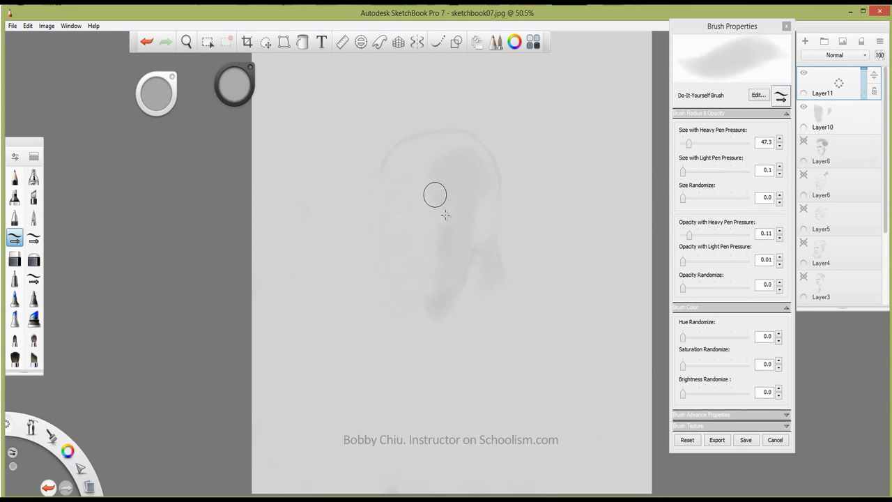
mouse_move(445, 215)
mouse_down()
mouse_move(430, 233)
mouse_move(402, 211)
mouse_move(400, 197)
mouse_move(414, 200)
mouse_up()
drag(392, 150, 383, 201)
drag(382, 164, 400, 228)
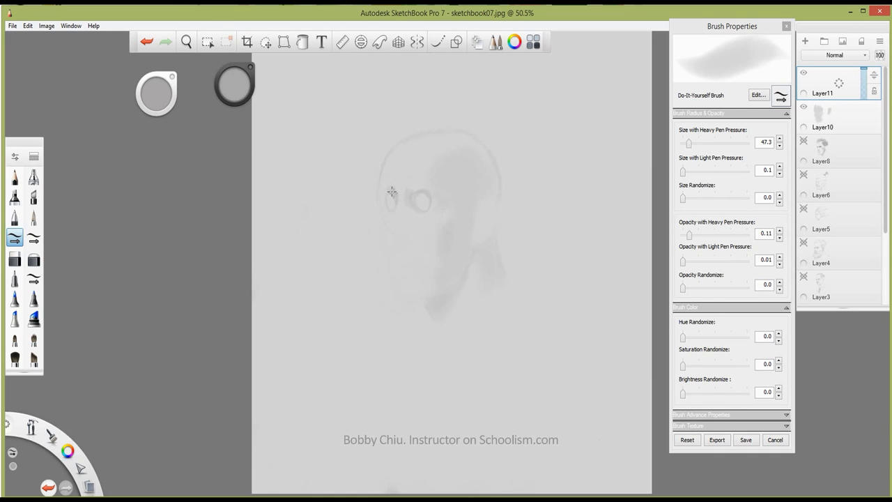
drag(388, 192, 386, 192)
Sketch a big bulbous nose and heavy angled eyebrows on the cartoon head.
drag(394, 205, 381, 244)
mouse_move(387, 209)
mouse_down()
mouse_move(374, 232)
mouse_move(378, 244)
mouse_move(412, 241)
mouse_up()
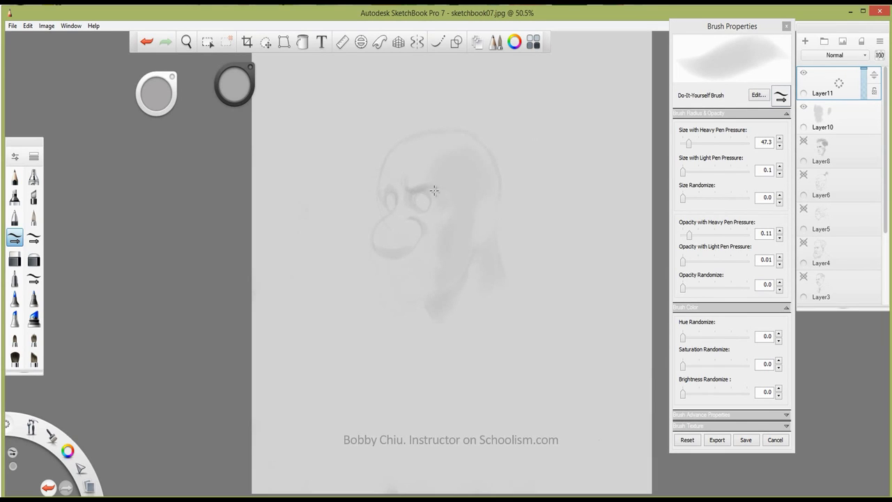
drag(381, 174, 389, 176)
drag(398, 175, 421, 189)
Draw the cartoon head's large protruding jaw and a smirking mouth with a cheek crease.
drag(380, 258, 374, 278)
mouse_move(379, 257)
mouse_down()
mouse_move(373, 306)
mouse_move(419, 302)
mouse_move(383, 306)
mouse_move(414, 303)
mouse_move(389, 311)
mouse_move(411, 310)
mouse_up()
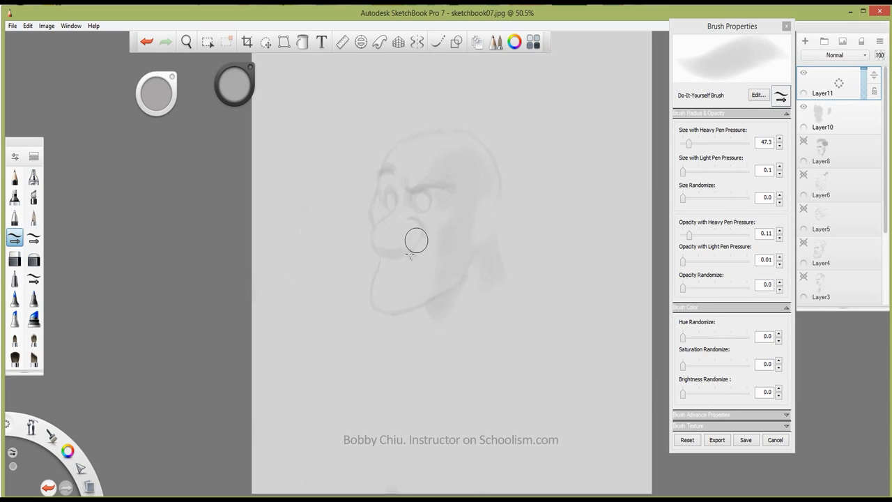
mouse_move(426, 224)
mouse_down()
mouse_move(449, 230)
mouse_move(445, 240)
mouse_up()
mouse_move(431, 251)
mouse_down()
mouse_move(398, 253)
mouse_move(406, 248)
mouse_move(398, 263)
mouse_move(420, 231)
mouse_move(389, 260)
mouse_up()
drag(401, 265, 399, 264)
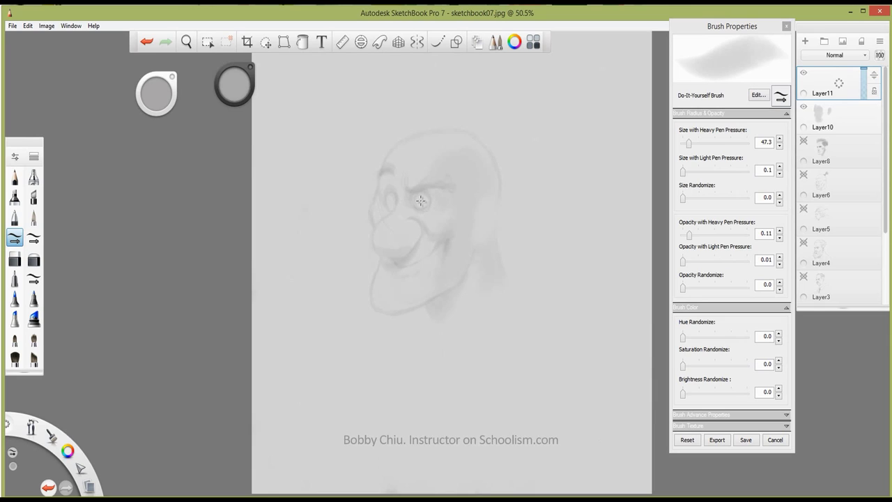
Add pupils to the cartoon head's eyes and sketch its ear.
drag(420, 202, 386, 198)
drag(420, 203, 389, 205)
drag(491, 238, 492, 237)
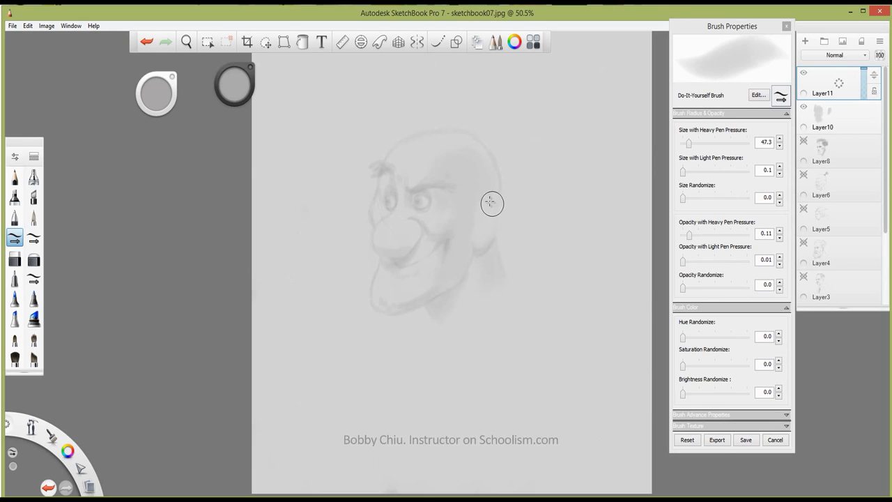
drag(481, 203, 500, 199)
drag(500, 200, 486, 207)
Sketch bushy, curly hair around the back and over the top of the cartoon head.
drag(454, 159, 449, 156)
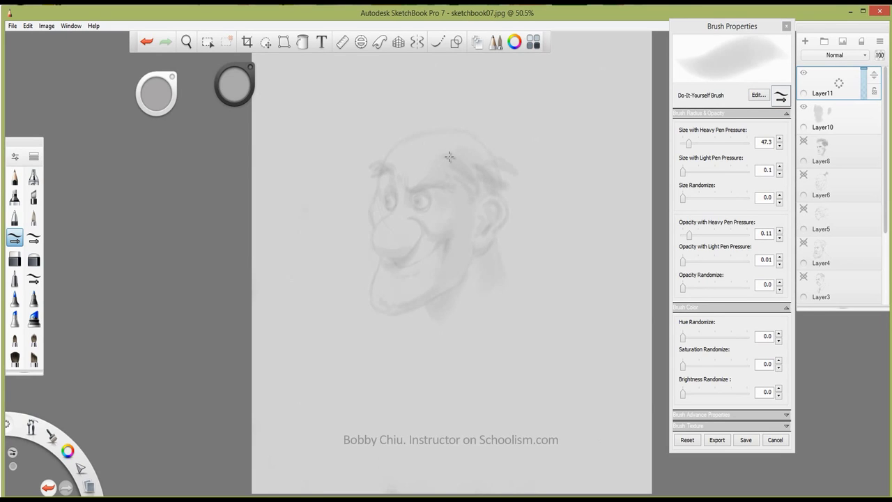
mouse_move(458, 122)
mouse_down()
mouse_move(541, 157)
mouse_move(525, 188)
mouse_move(510, 181)
mouse_move(538, 204)
mouse_move(500, 190)
mouse_move(515, 236)
mouse_up()
mouse_move(536, 193)
mouse_down()
mouse_move(520, 241)
mouse_move(496, 246)
mouse_up()
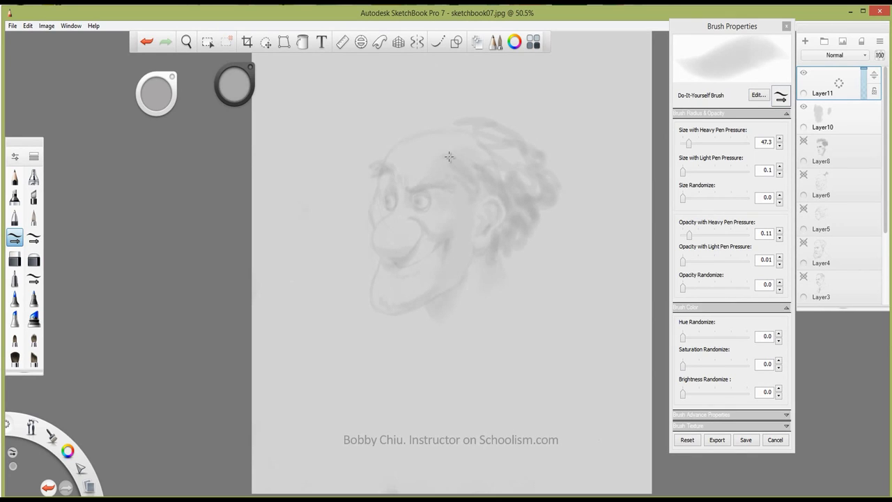
drag(435, 112, 459, 118)
mouse_move(430, 112)
mouse_down()
mouse_move(399, 134)
mouse_move(353, 146)
mouse_move(378, 158)
mouse_up()
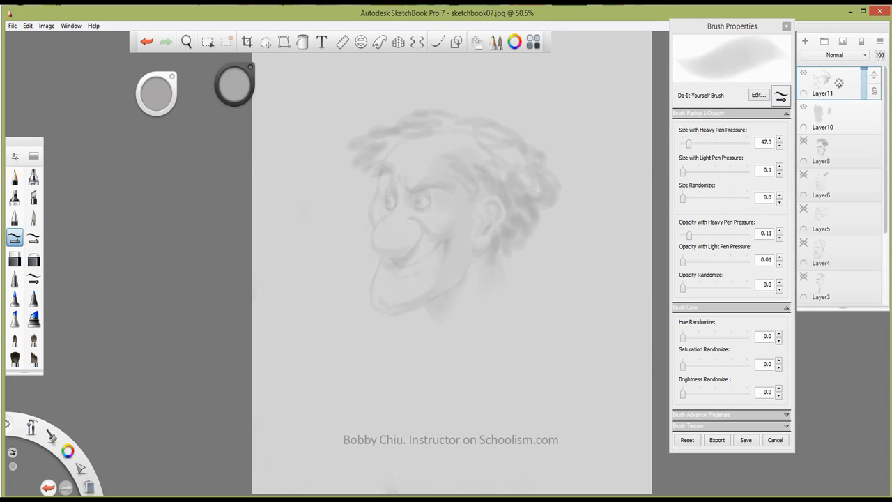
Replace the cartoon head's layer with a new one and sketch another head's forehead contour and small eyes.
mouse_move(839, 83)
mouse_down()
mouse_move(856, 56)
mouse_move(841, 41)
mouse_up()
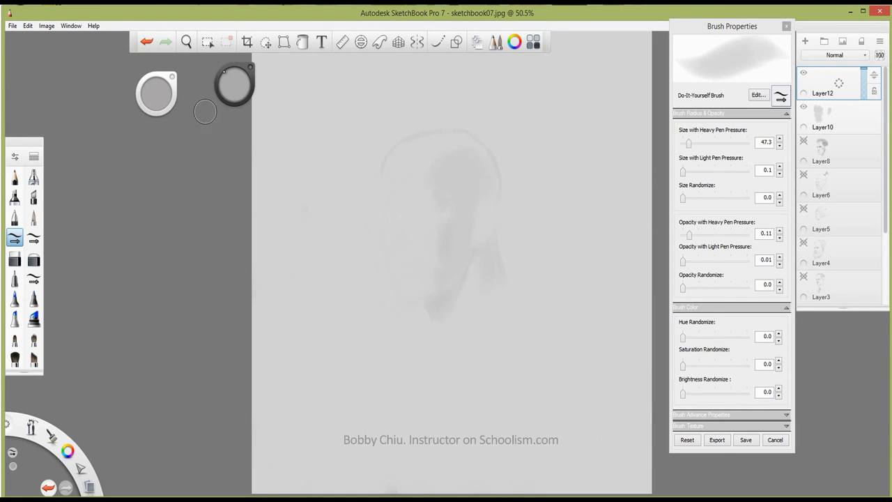
click(233, 87)
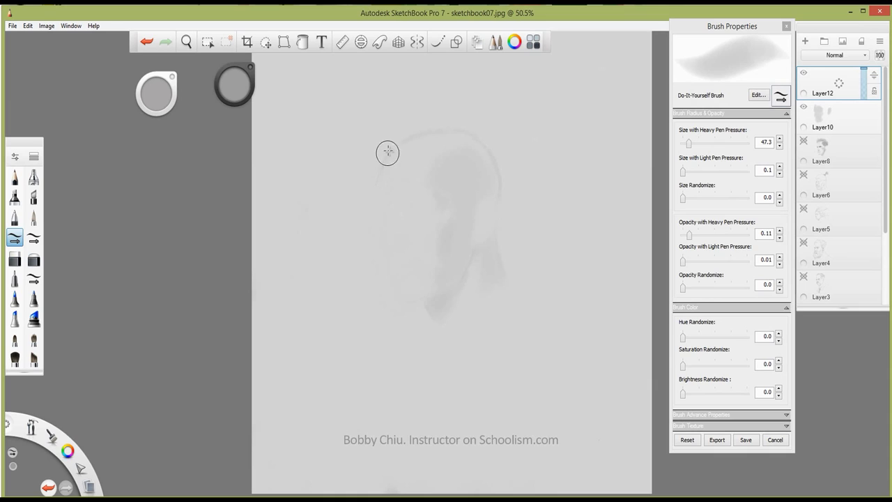
mouse_move(395, 167)
mouse_down()
mouse_move(391, 199)
mouse_move(406, 188)
mouse_move(411, 197)
mouse_up()
drag(414, 201, 410, 198)
drag(391, 195, 392, 193)
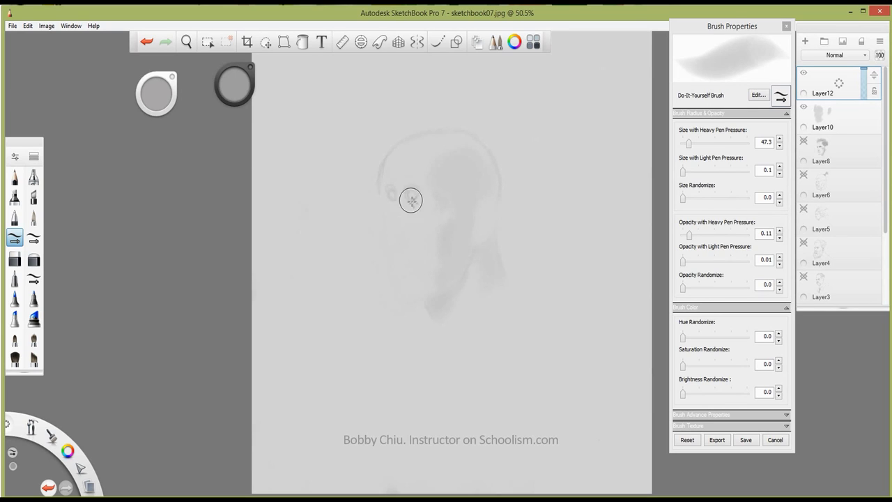
Sketch a long, narrow nose, a moustache and the front of a curly beard.
drag(411, 198, 406, 213)
drag(395, 226, 408, 221)
mouse_move(401, 190)
mouse_down()
mouse_move(394, 194)
mouse_move(408, 213)
mouse_up()
drag(451, 276, 443, 253)
mouse_move(392, 246)
mouse_down()
mouse_move(398, 267)
mouse_move(391, 259)
mouse_move(399, 252)
mouse_move(416, 263)
mouse_move(402, 272)
mouse_move(409, 266)
mouse_move(403, 261)
mouse_move(405, 268)
mouse_move(369, 263)
mouse_move(376, 229)
mouse_up()
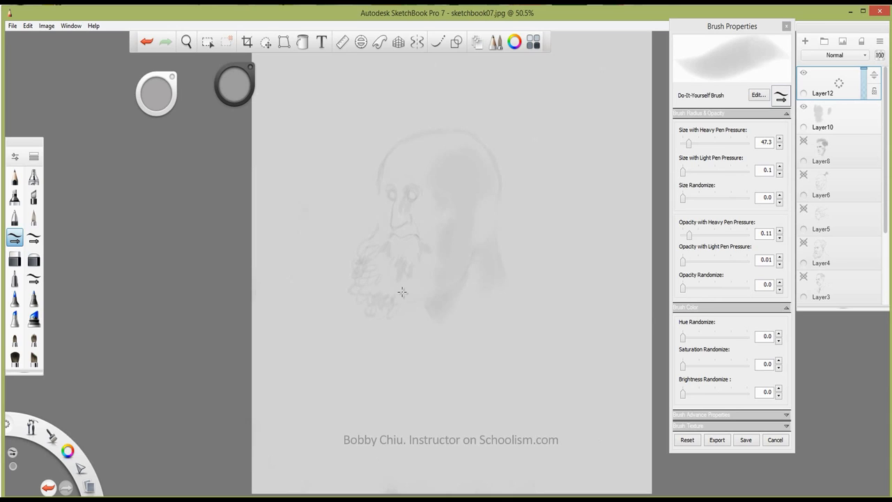
Extend the beard up to the sideburn and sketch the pulled-back hair with a small bun, the ear and the neck.
mouse_move(402, 292)
mouse_down()
mouse_move(400, 307)
mouse_move(416, 303)
mouse_move(442, 277)
mouse_up()
mouse_move(408, 292)
mouse_down()
mouse_move(439, 249)
mouse_move(448, 253)
mouse_move(442, 233)
mouse_move(446, 247)
mouse_move(478, 243)
mouse_move(473, 238)
mouse_up()
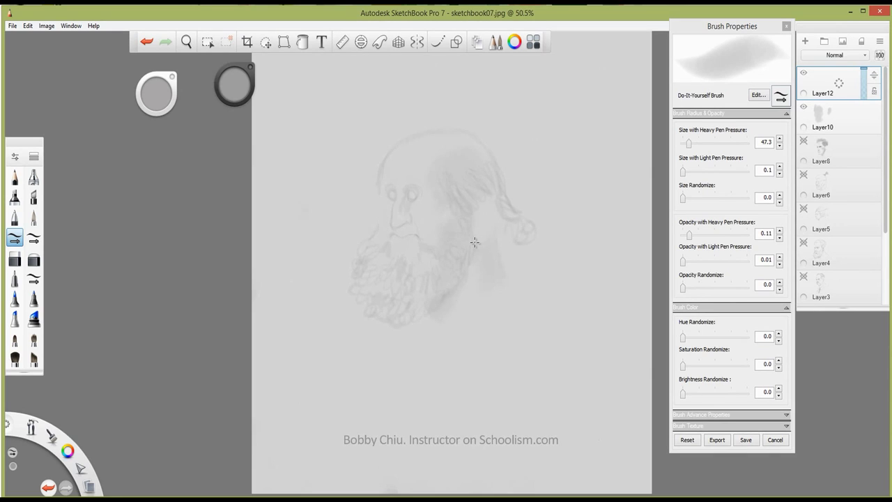
drag(508, 225, 506, 243)
drag(477, 231, 482, 241)
drag(482, 210, 494, 202)
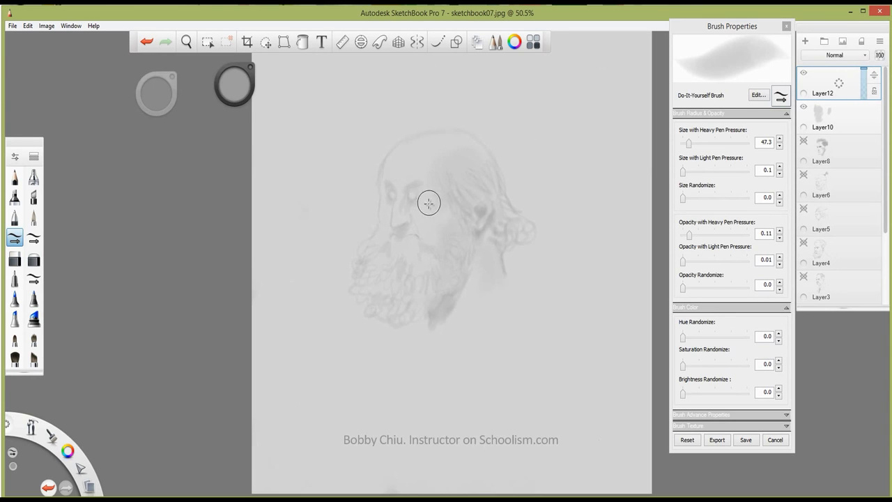
Set the heavy-pressure size to 28.1, choose a darker gray and define the bearded man's near eye.
key(space)
drag(428, 211, 458, 203)
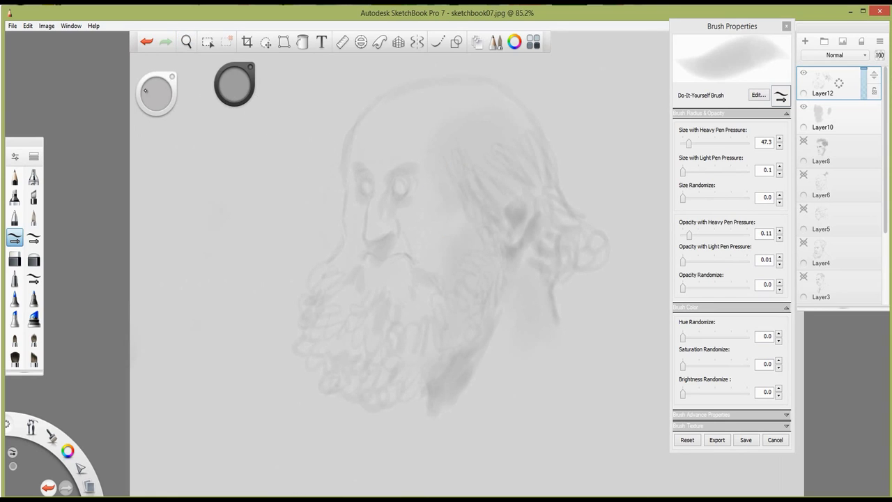
drag(157, 94, 159, 94)
drag(236, 84, 235, 88)
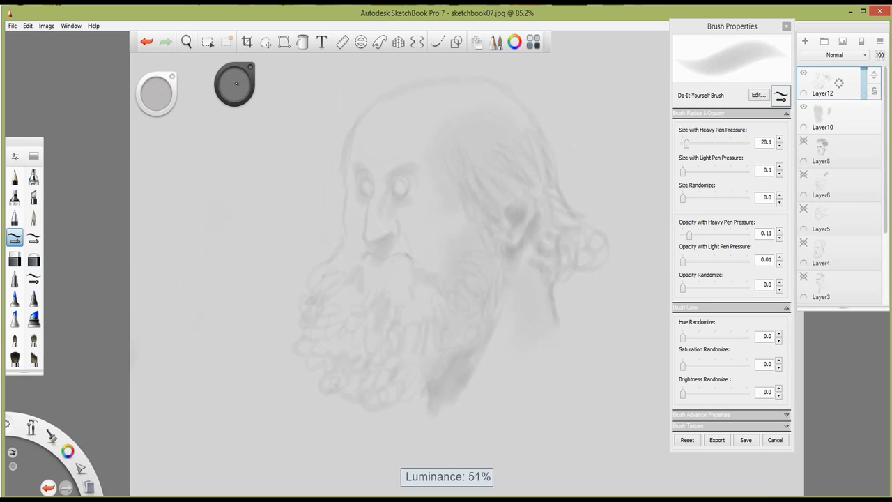
mouse_move(397, 170)
mouse_down()
mouse_move(381, 176)
mouse_move(391, 179)
mouse_up()
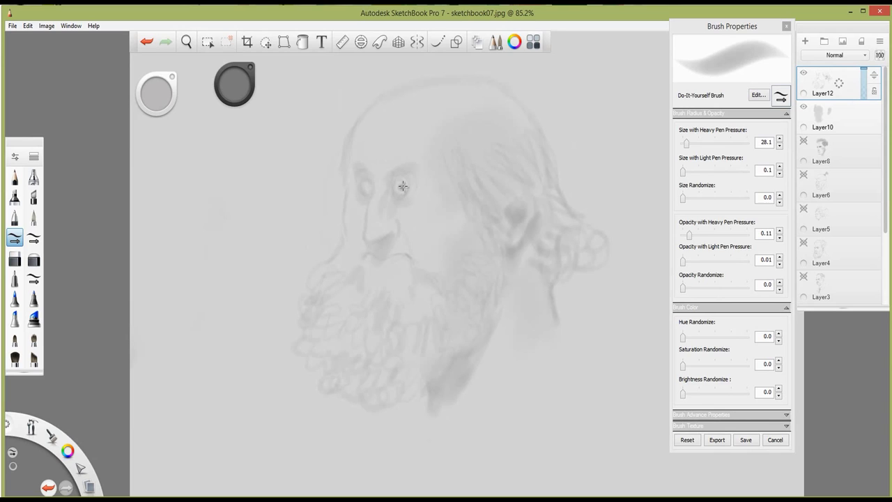
drag(404, 184, 396, 183)
drag(399, 178, 409, 181)
Darken the near eye socket's inner edge and both eyebrows of the bearded man.
mouse_move(388, 197)
mouse_down()
mouse_move(398, 175)
mouse_move(389, 172)
mouse_up()
drag(416, 168, 401, 171)
drag(405, 165, 359, 168)
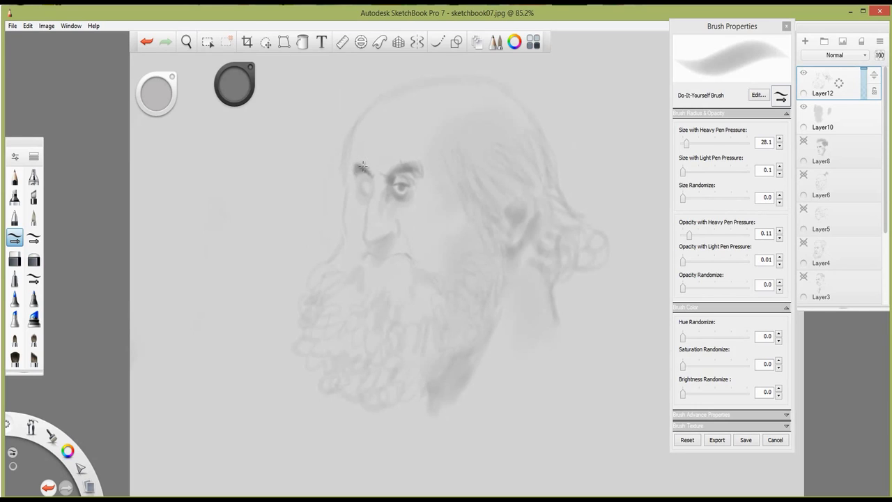
Define the bearded man's far eye with dark gray and refine the near eye's iris and inner corner.
mouse_move(362, 161)
mouse_down()
mouse_move(371, 164)
mouse_move(367, 185)
mouse_up()
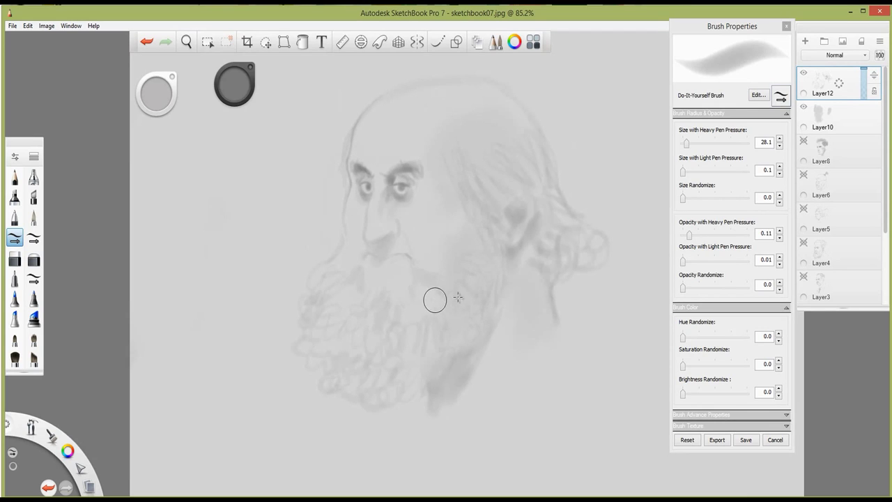
click(239, 84)
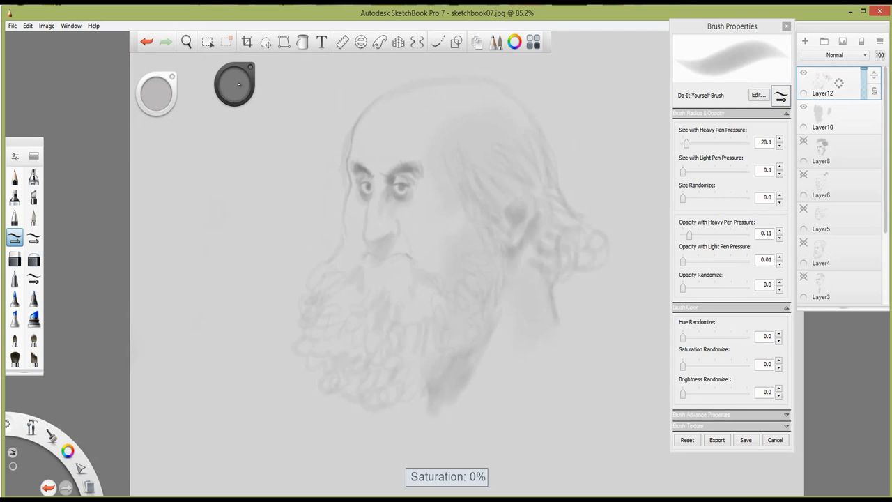
drag(238, 84, 235, 82)
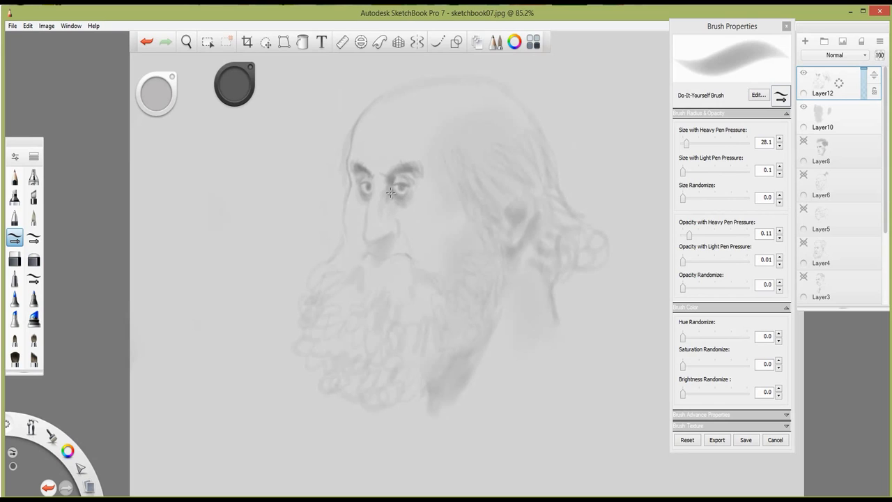
drag(390, 192, 418, 208)
key(ctrl+z)
drag(401, 185, 398, 184)
mouse_move(400, 233)
mouse_down()
mouse_move(392, 233)
mouse_move(396, 191)
mouse_move(387, 204)
mouse_up()
Set the heavy-pressure size to 39.7 and the heavy-pressure opacity to 0.02, and softly shade the side of the bearded man's nose.
drag(235, 84, 235, 76)
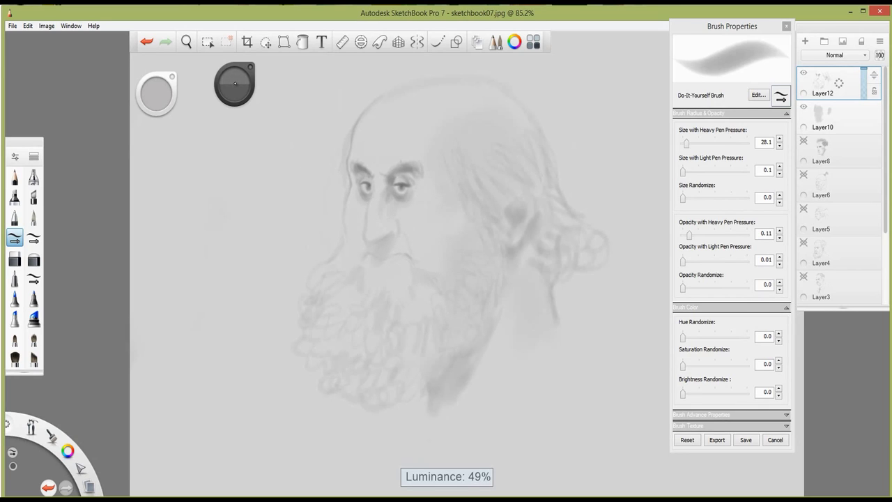
drag(157, 94, 160, 91)
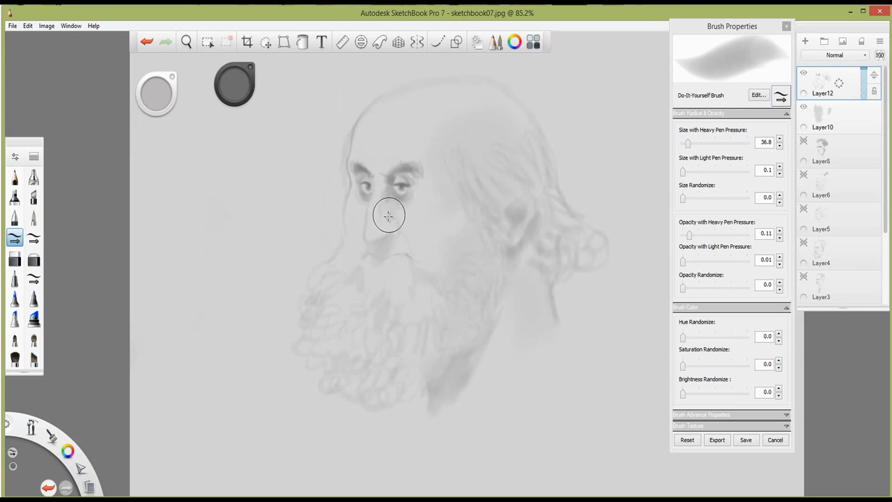
mouse_move(384, 225)
mouse_down()
mouse_move(375, 209)
mouse_move(383, 235)
mouse_move(386, 225)
mouse_move(397, 228)
mouse_move(389, 197)
mouse_move(398, 204)
mouse_move(409, 188)
mouse_move(416, 200)
mouse_move(391, 193)
mouse_move(422, 185)
mouse_up()
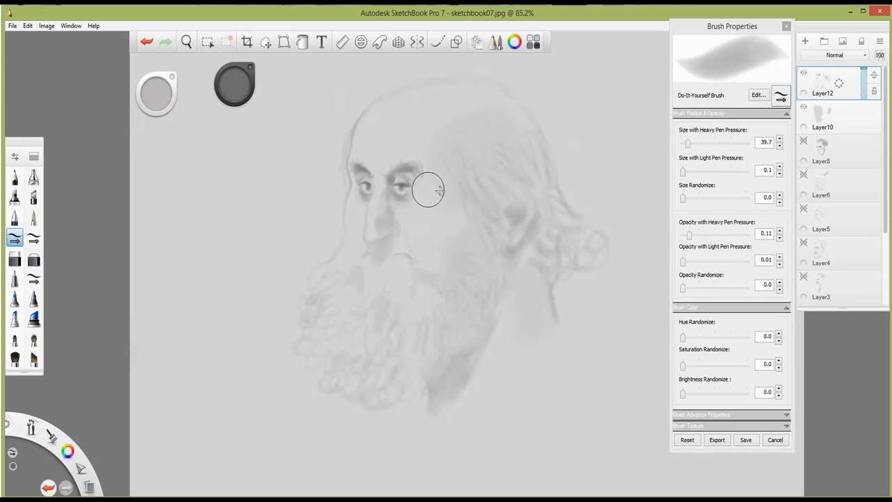
key(ctrl+z)
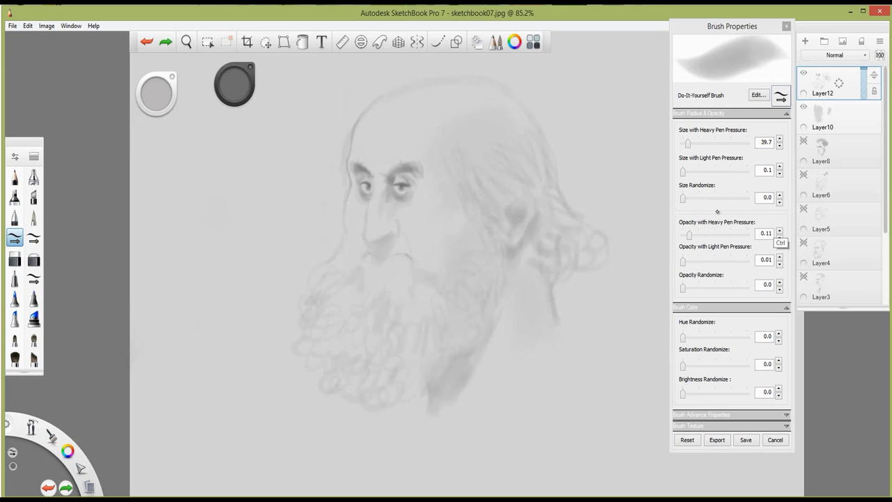
click(780, 236)
click(780, 236)
click(780, 236)
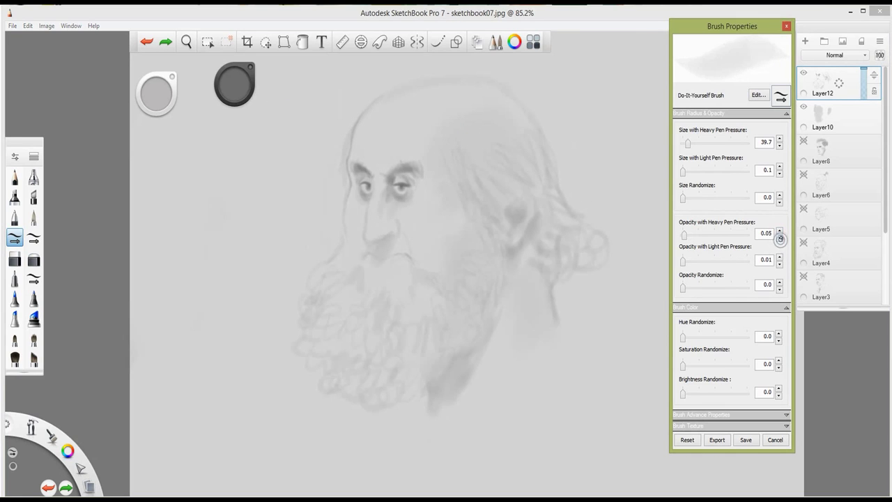
click(780, 237)
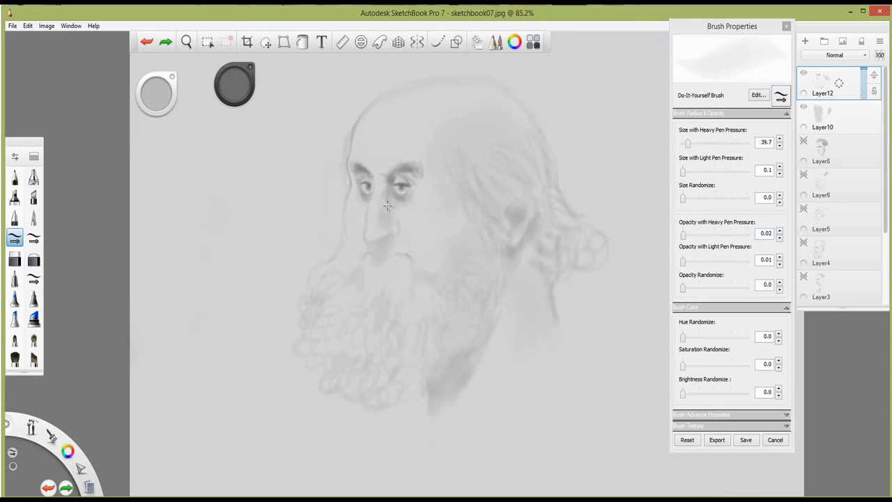
drag(388, 206, 392, 227)
Set heavy-pressure opacity to 0.12 and size to 28.8, and define the bearded man's nose, moustache, lower beard edge and ear.
drag(778, 233, 779, 233)
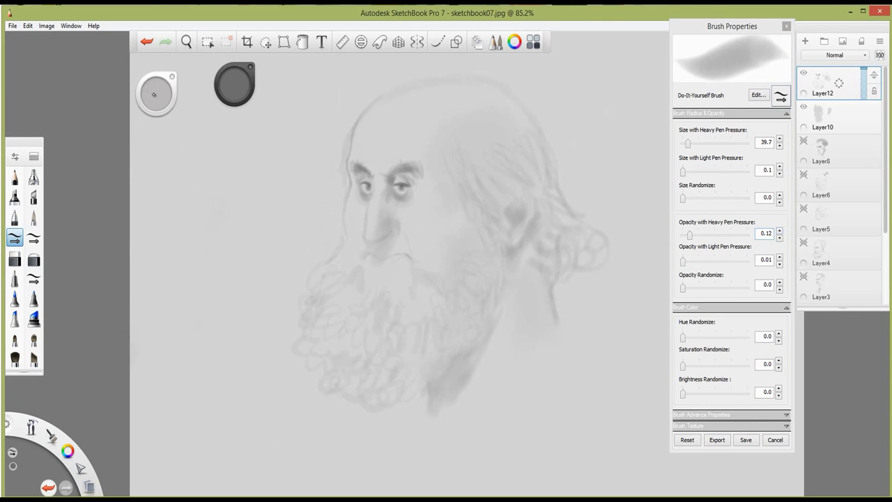
drag(157, 93, 156, 94)
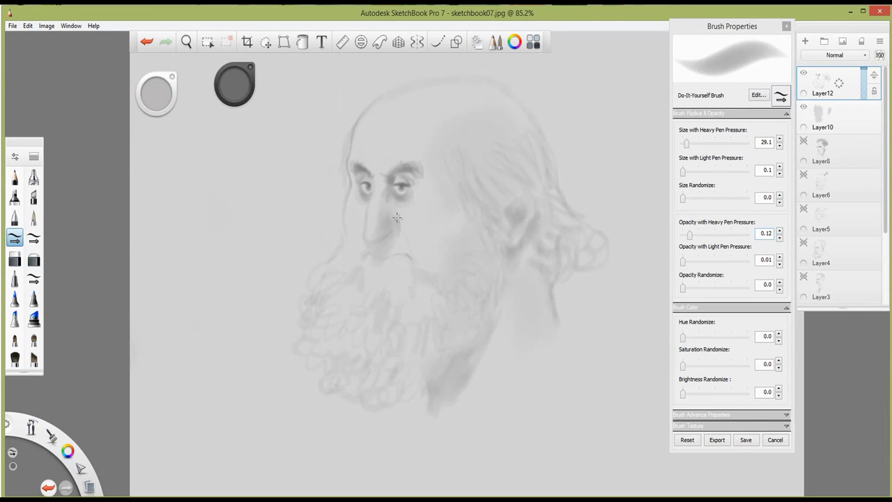
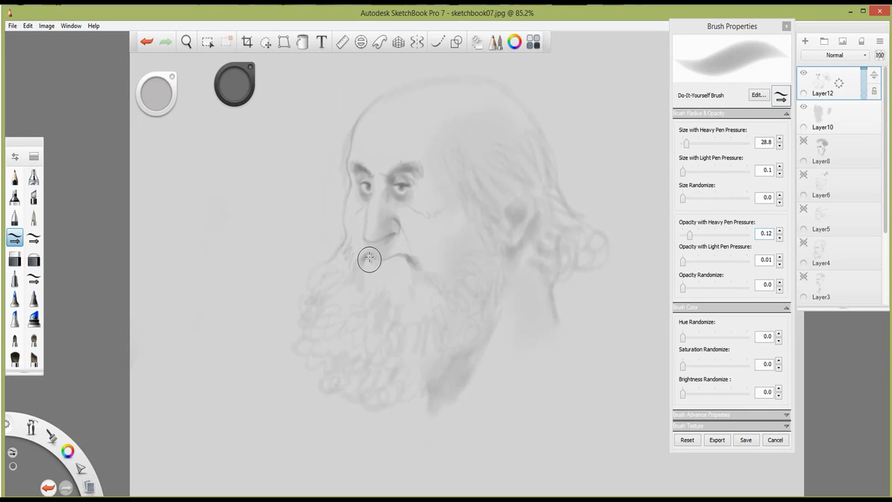
drag(388, 262, 383, 264)
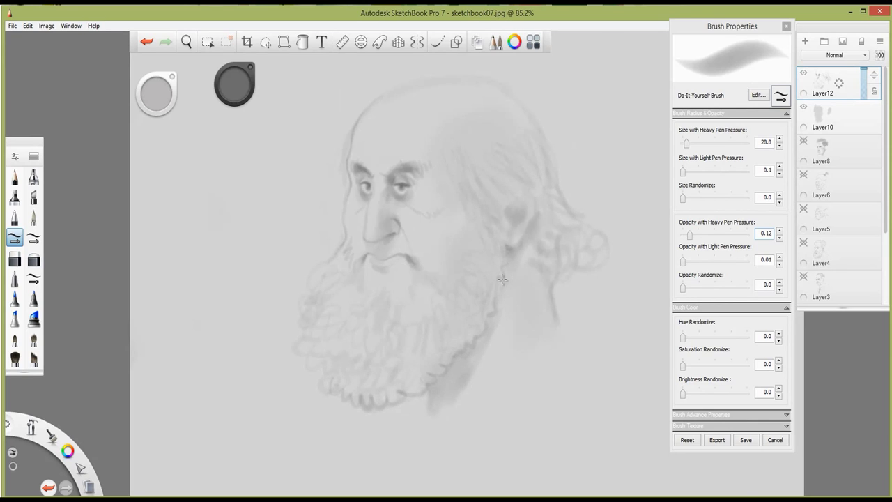
drag(507, 262, 516, 247)
key(ctrl+z)
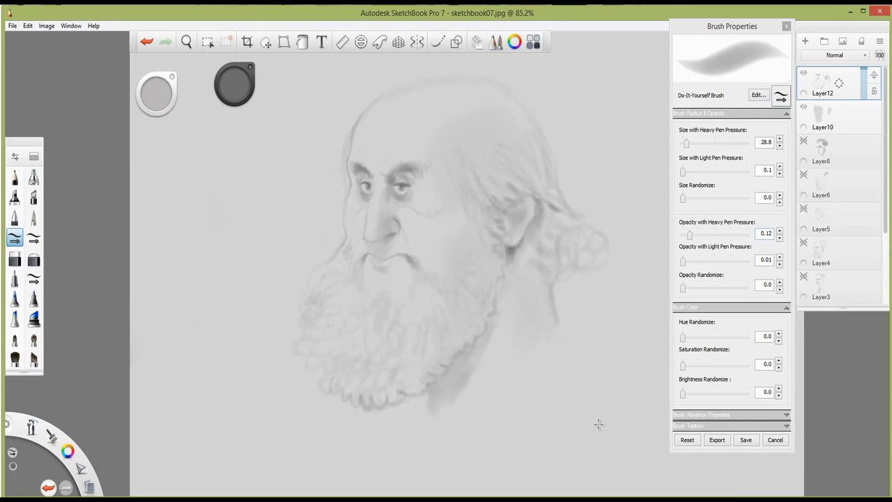
key(alt+Tab)
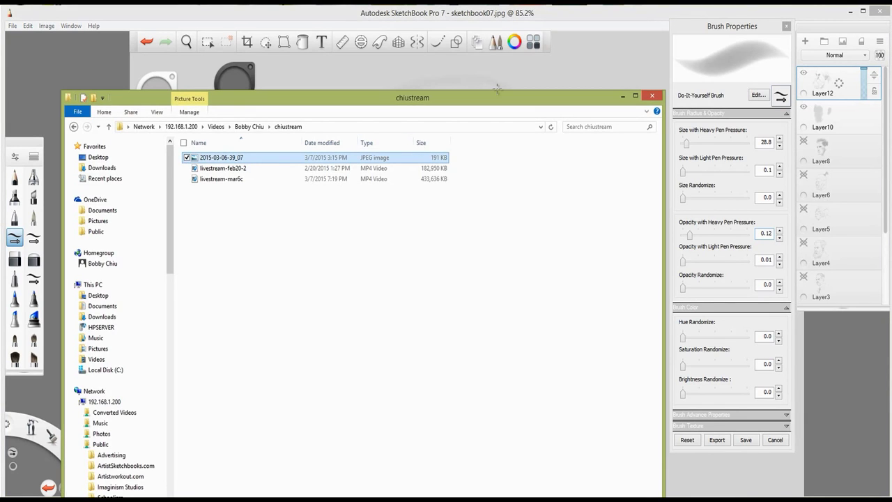
click(495, 9)
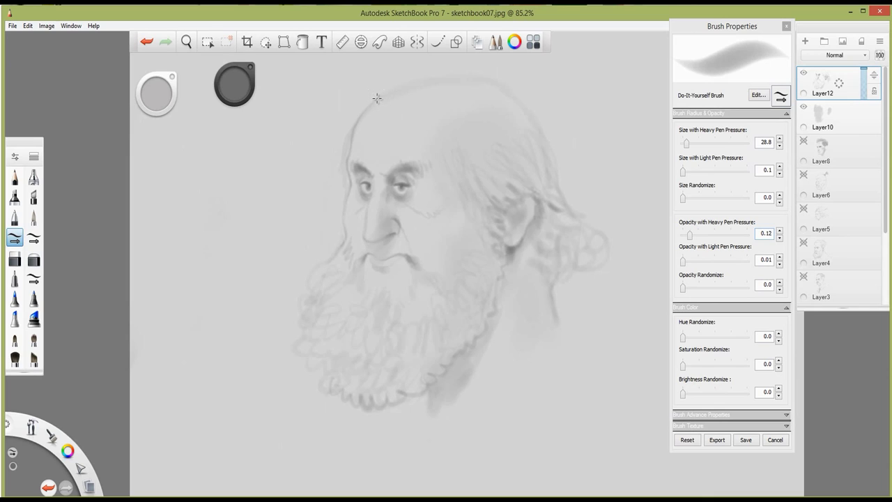
Darken the top outline of the bald head and paint near-white highlights on the forehead and cheek.
mouse_move(383, 96)
mouse_down()
mouse_move(466, 82)
mouse_move(448, 82)
mouse_move(440, 84)
mouse_move(491, 86)
mouse_up()
key(ctrl+z)
mouse_move(235, 85)
mouse_down()
mouse_move(236, 69)
mouse_move(234, 86)
mouse_up()
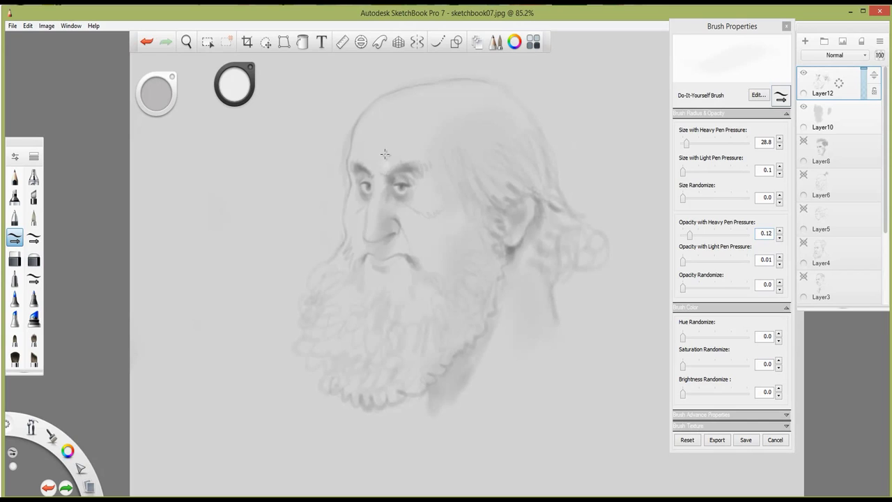
mouse_move(385, 154)
mouse_down()
mouse_move(387, 168)
mouse_move(371, 162)
mouse_move(378, 155)
mouse_move(373, 166)
mouse_up()
mouse_move(420, 112)
mouse_down()
mouse_move(421, 134)
mouse_move(429, 120)
mouse_move(420, 137)
mouse_up()
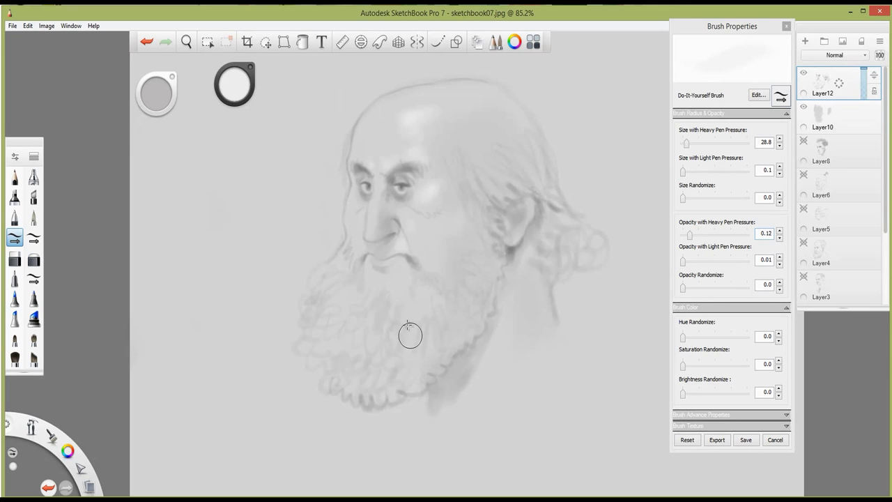
drag(407, 253, 406, 247)
Hide the bearded man's layer, add a new layer above it and set a light gray brush with heavy-pressure size 44.5.
click(804, 74)
drag(839, 83, 842, 57)
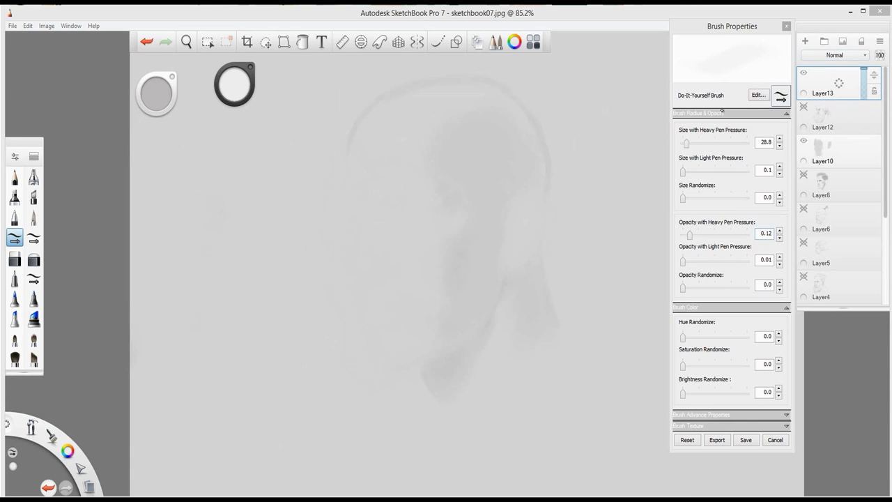
drag(232, 77, 232, 78)
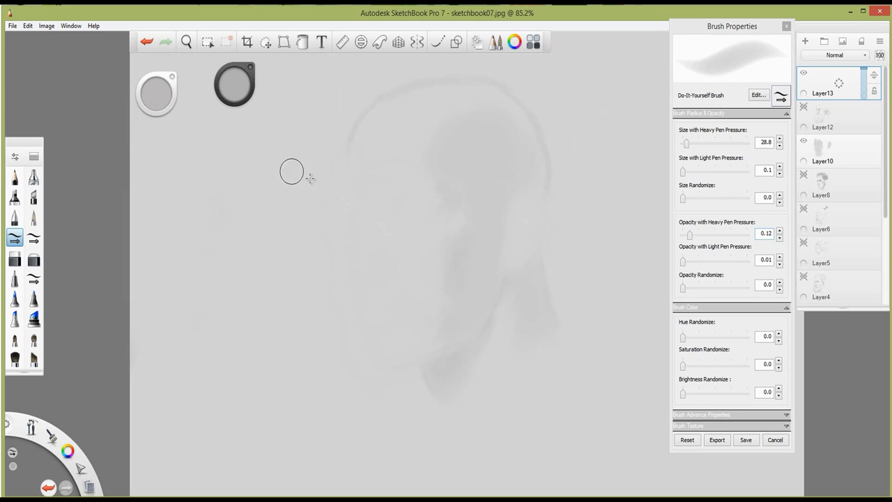
drag(159, 93, 160, 93)
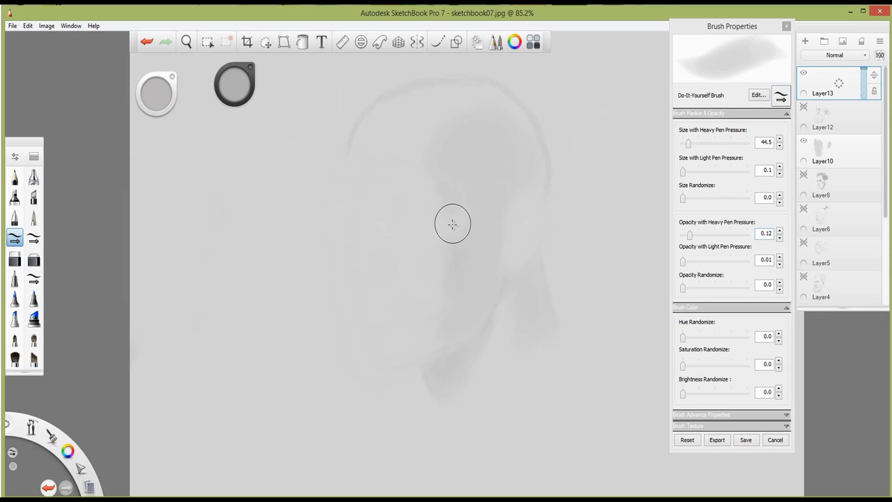
Sketch an ape-like head with deep-set eyes, flat nose, protruding muzzle, swept-back side hair and a pointed ear, leaving out the ponytail.
key(space)
drag(456, 225, 457, 225)
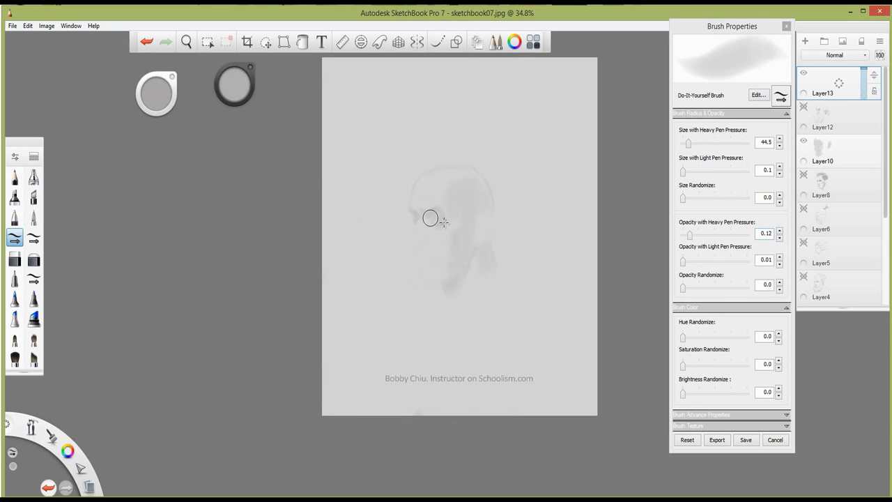
mouse_move(443, 221)
mouse_down()
mouse_move(426, 219)
mouse_move(453, 214)
mouse_move(443, 214)
mouse_up()
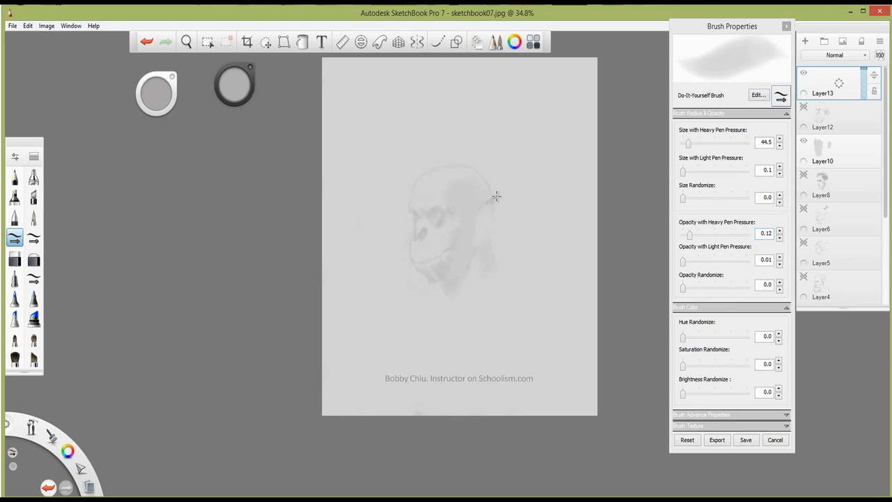
drag(498, 199, 493, 224)
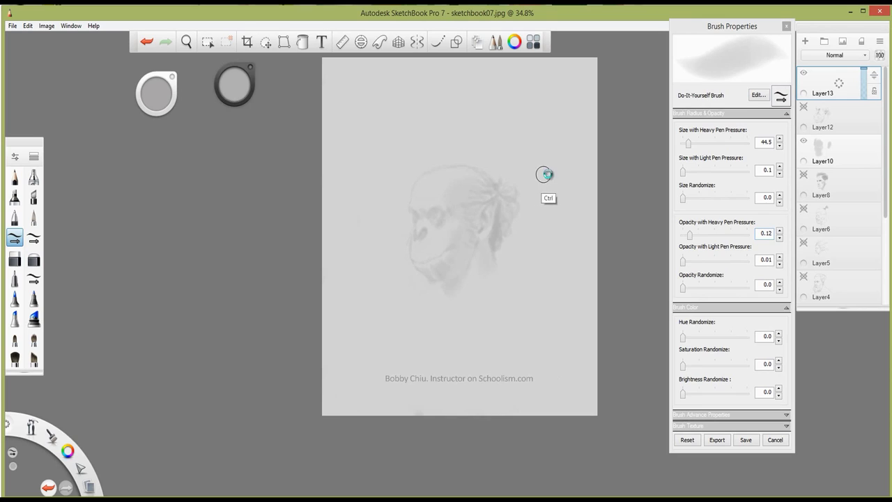
key(ctrl+z)
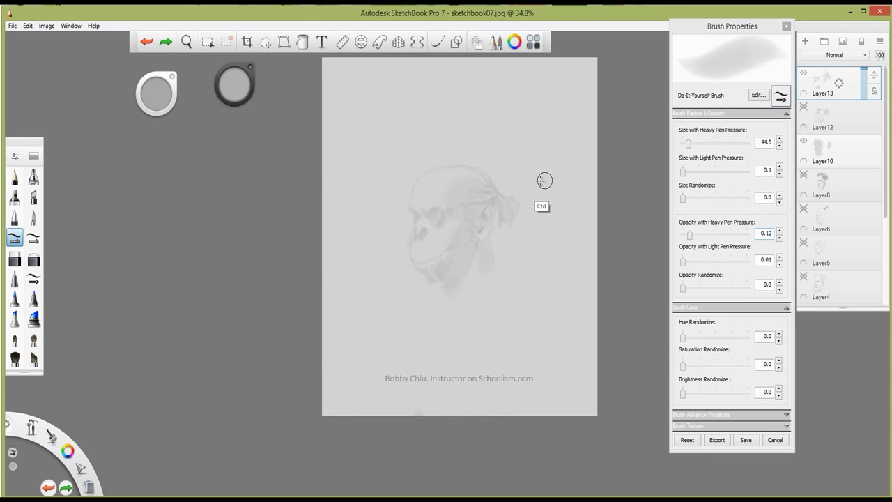
key(ctrl+z)
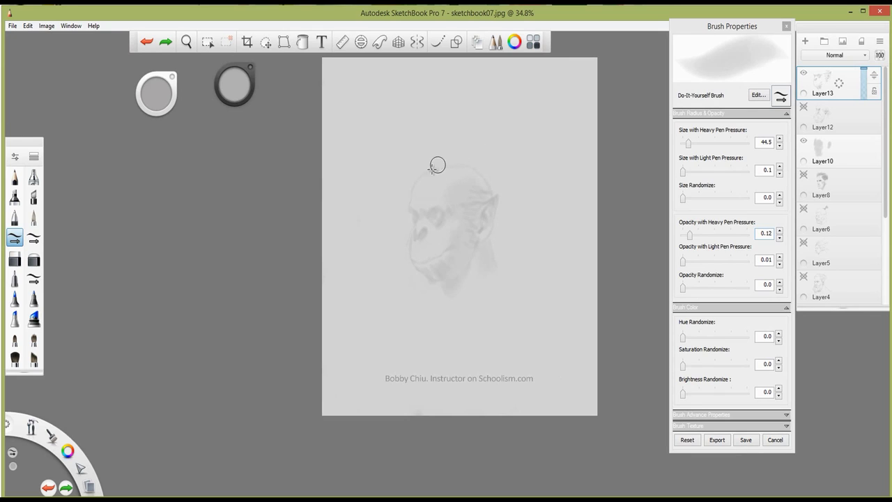
Try a tall cone shape on top of the ape's head, then a hair tuft at the back and a long beard.
drag(426, 174, 432, 170)
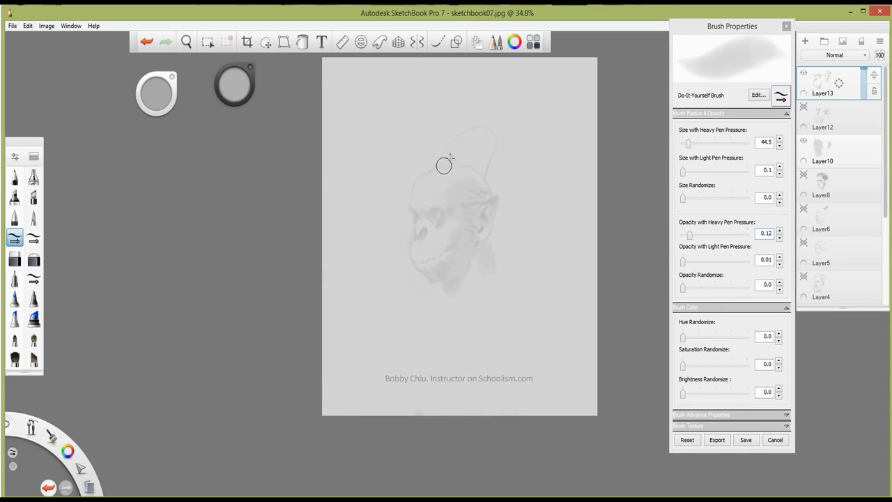
drag(448, 161, 464, 139)
key(ctrl+z)
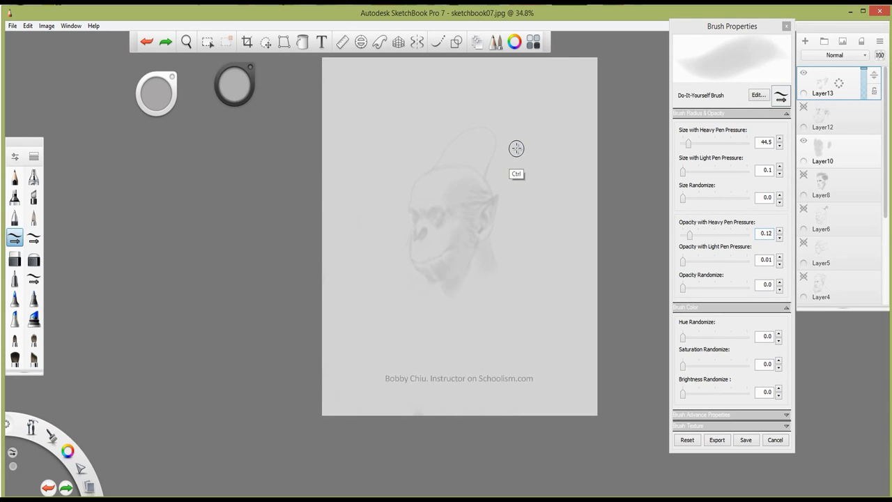
key(ctrl+z)
drag(497, 132, 480, 143)
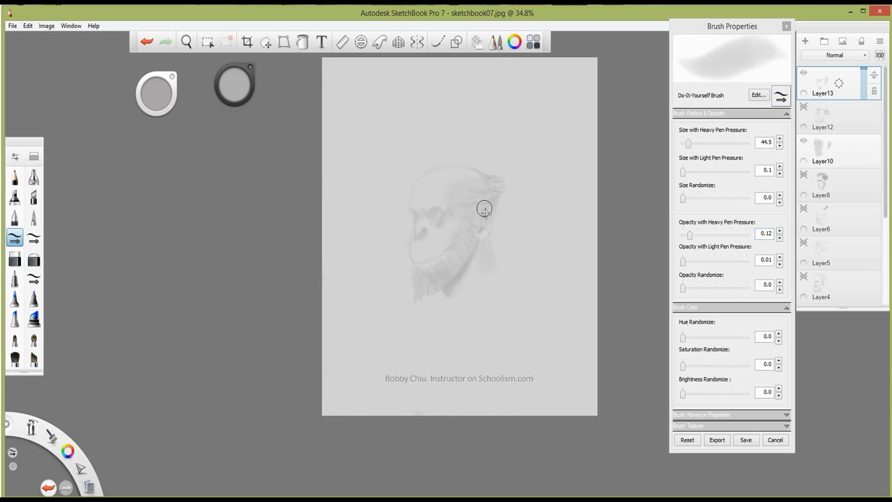
key(ctrl+z)
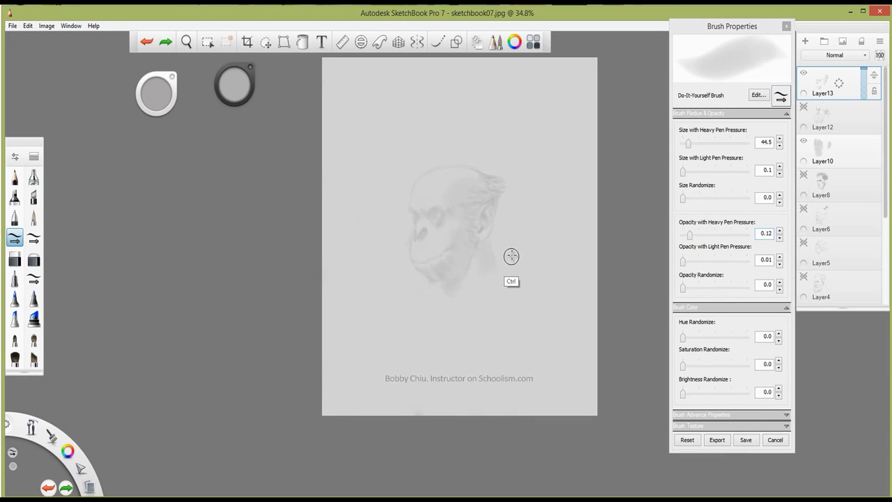
key(ctrl+z)
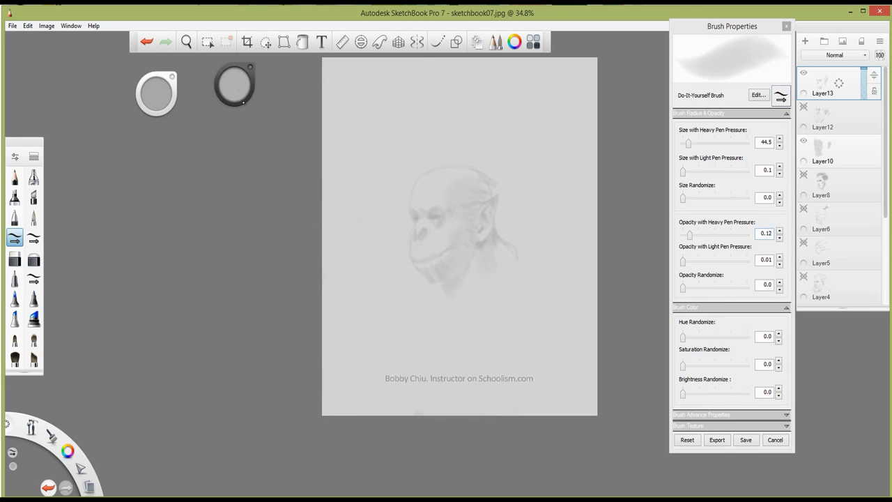
Try to paint out the ape's muzzle with a lighter gray and redraw the lower face in darker gray.
drag(243, 102, 201, 123)
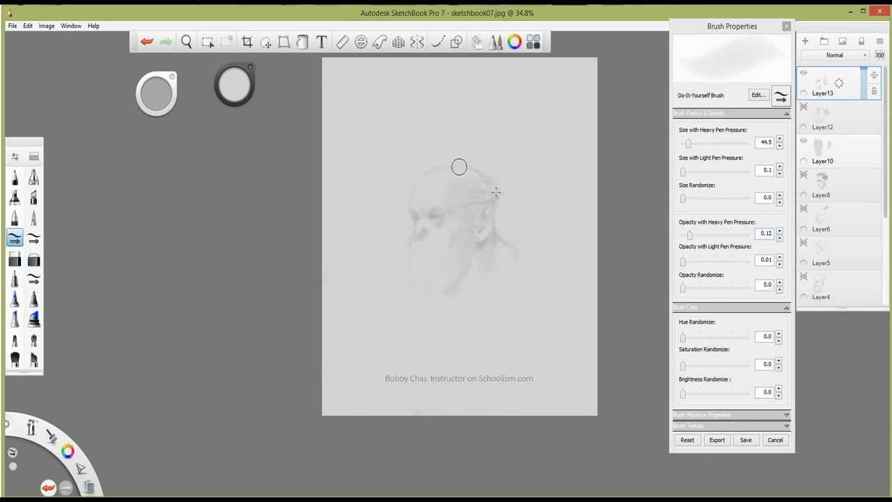
drag(235, 84, 235, 86)
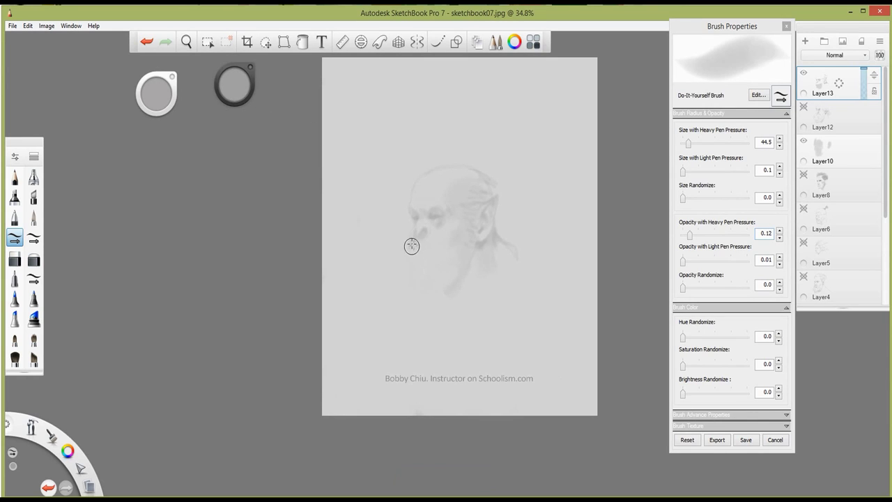
mouse_move(411, 244)
mouse_down()
mouse_move(420, 266)
mouse_move(410, 253)
mouse_move(418, 264)
mouse_move(412, 259)
mouse_move(454, 268)
mouse_move(442, 269)
mouse_move(465, 264)
mouse_move(453, 267)
mouse_move(473, 226)
mouse_move(432, 235)
mouse_move(427, 256)
mouse_move(414, 256)
mouse_move(431, 257)
mouse_move(432, 265)
mouse_move(425, 257)
mouse_move(453, 241)
mouse_up()
key(ctrl+z)
key(ctrl+z)
Refine the ape's cheek and sketch the shoulder, back and chest contours below the head.
drag(458, 236, 478, 244)
drag(421, 263, 439, 266)
key(ctrl+z)
drag(492, 233, 518, 272)
drag(520, 276, 536, 319)
drag(449, 314, 454, 350)
key(ctrl+z)
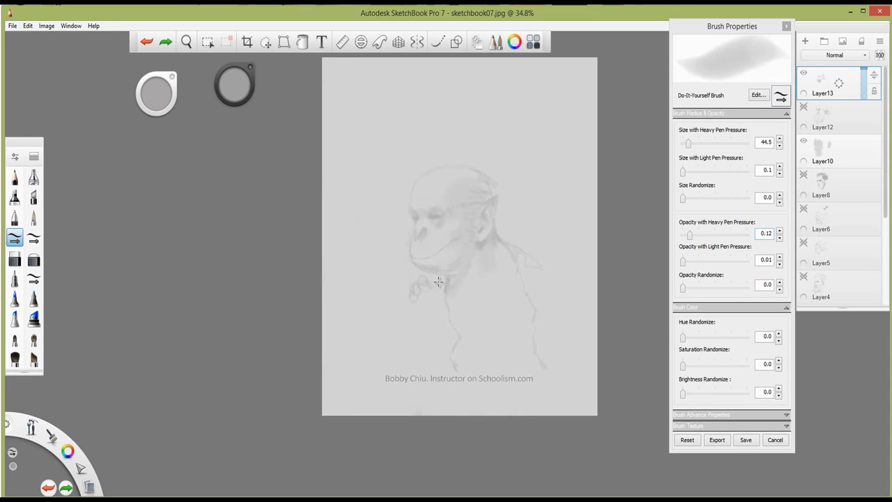
Sketch and shade a short, rounded curly beard beneath the ape's chin.
drag(439, 281, 434, 289)
mouse_move(434, 289)
mouse_down()
mouse_move(425, 284)
mouse_move(424, 293)
mouse_move(429, 285)
mouse_up()
key(ctrl)
key(ctrl+z)
key(ctrl+y)
drag(424, 304, 418, 301)
key(ctrl+z)
mouse_move(420, 283)
mouse_down()
mouse_move(419, 297)
mouse_move(435, 284)
mouse_move(422, 298)
mouse_up()
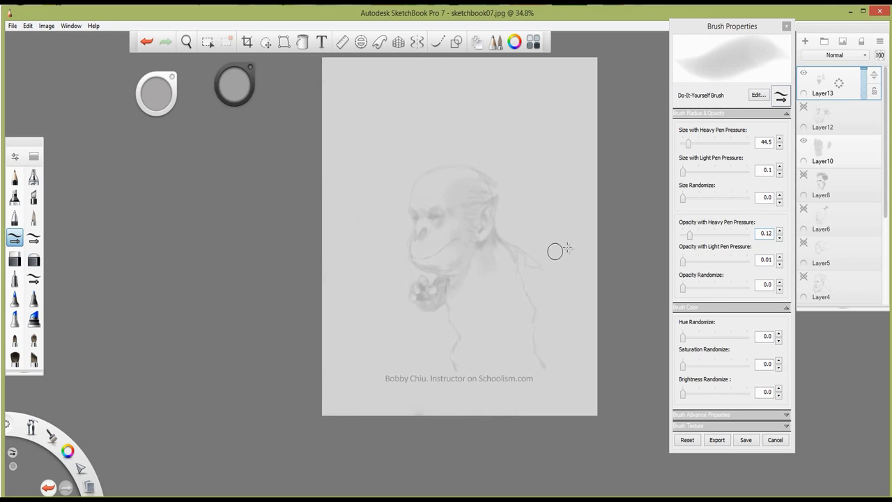
Sketch the ape's outstretched arm and hand, its chest line and short legs, and darken its mouth line.
key(ctrl+z)
click(525, 255)
drag(549, 264, 566, 285)
key(ctrl+z)
drag(510, 278, 529, 287)
key(ctrl)
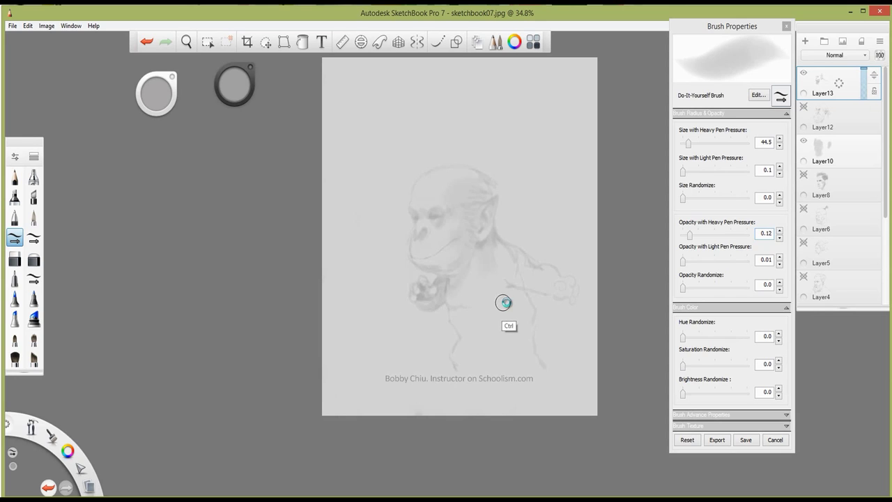
key(ctrl+z)
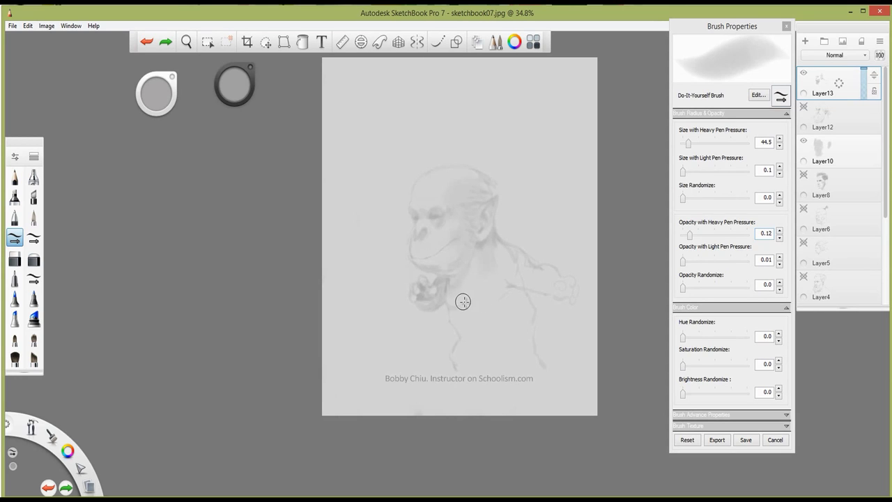
mouse_move(463, 301)
mouse_down()
mouse_move(488, 308)
mouse_move(477, 308)
mouse_move(532, 265)
mouse_move(502, 284)
mouse_move(519, 285)
mouse_move(483, 288)
mouse_up()
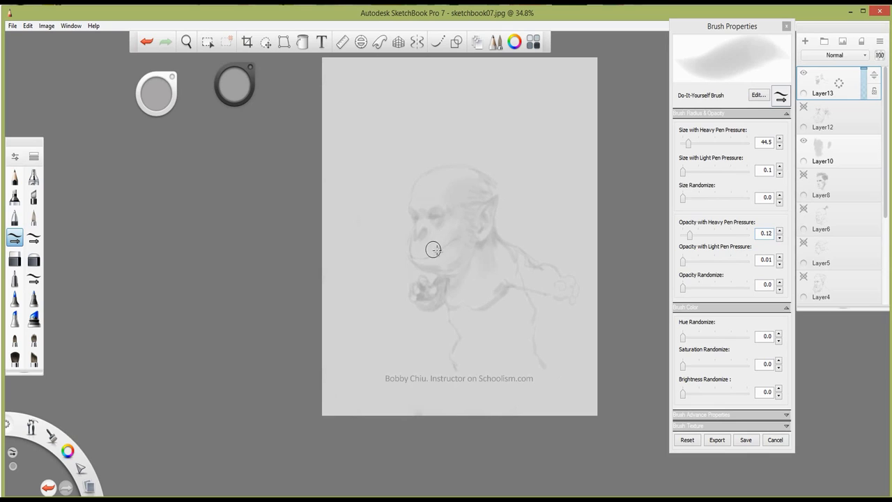
mouse_move(429, 255)
mouse_down()
mouse_move(413, 256)
mouse_move(466, 238)
mouse_move(456, 242)
mouse_move(464, 225)
mouse_move(478, 235)
mouse_move(433, 253)
mouse_up()
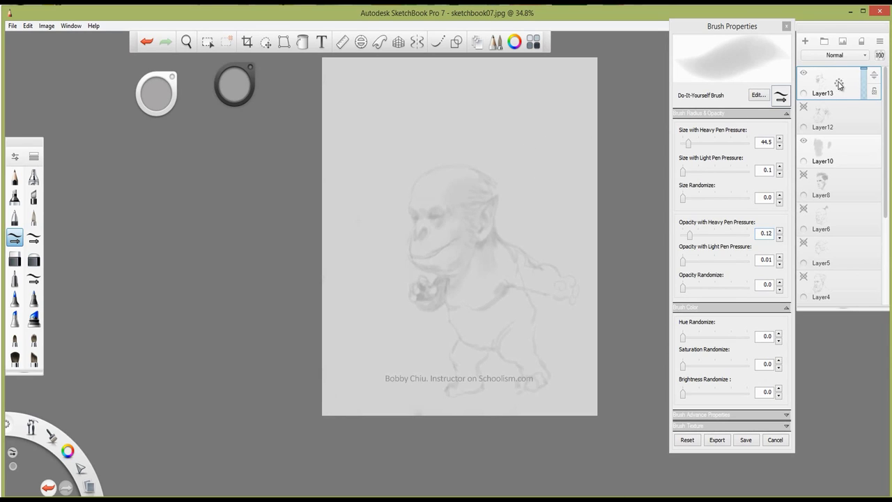
Hide the ape layer, add a new layer above the base head, and darken the brush color.
click(842, 42)
click(803, 106)
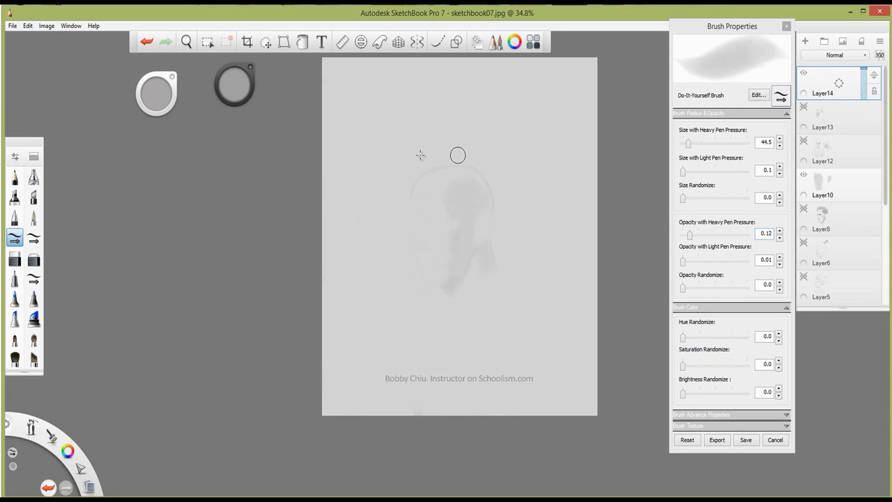
click(235, 81)
drag(235, 81, 235, 99)
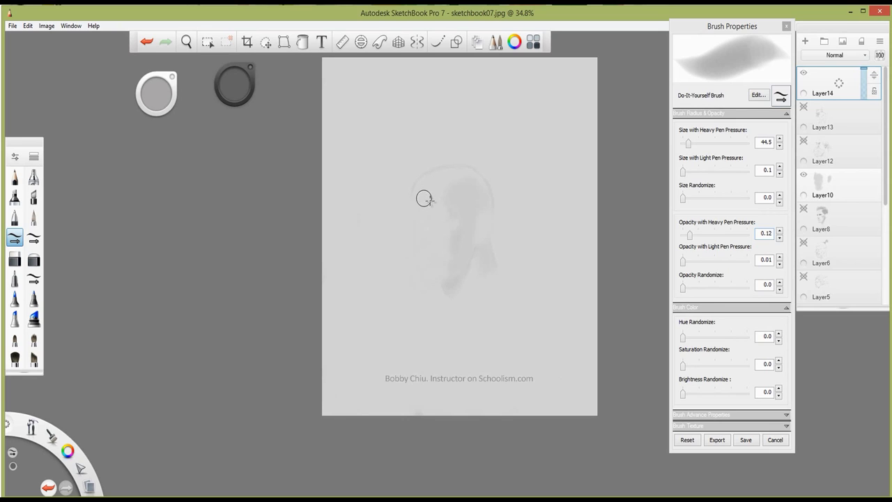
Sketch and shade a stern man's brow, narrowed eyes and nose over the base head.
drag(412, 196, 416, 213)
drag(438, 214, 428, 211)
drag(429, 209, 448, 211)
drag(441, 225, 438, 226)
mouse_move(426, 218)
mouse_down()
mouse_move(425, 257)
mouse_move(412, 217)
mouse_up()
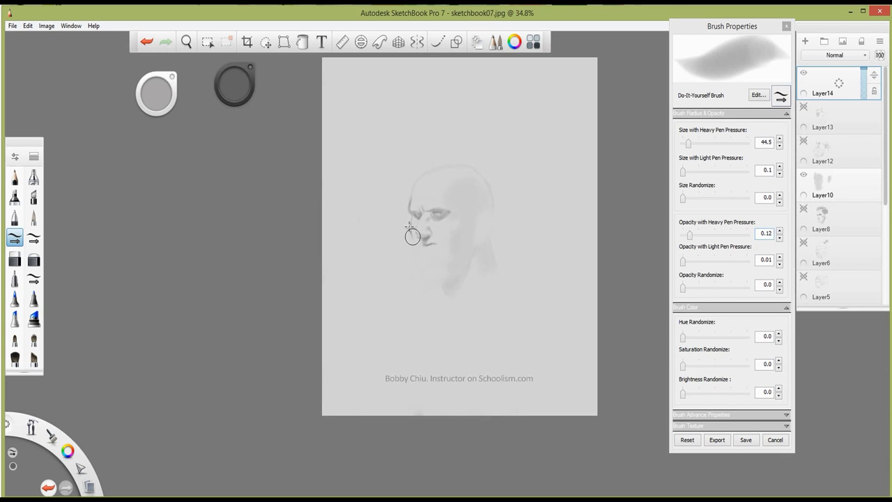
Draw the man's far cheek contour, mouth and heavy square chin, undoing the strokes that miss.
drag(410, 228, 427, 235)
key(ctrl+z)
drag(412, 216, 420, 215)
mouse_move(425, 254)
mouse_down()
mouse_move(413, 237)
mouse_move(437, 278)
mouse_move(430, 249)
mouse_move(423, 250)
mouse_move(463, 246)
mouse_move(465, 274)
mouse_move(437, 264)
mouse_up()
key(ctrl+z)
mouse_move(434, 280)
mouse_down()
mouse_move(457, 274)
mouse_move(419, 258)
mouse_move(419, 277)
mouse_move(421, 264)
mouse_move(439, 276)
mouse_up()
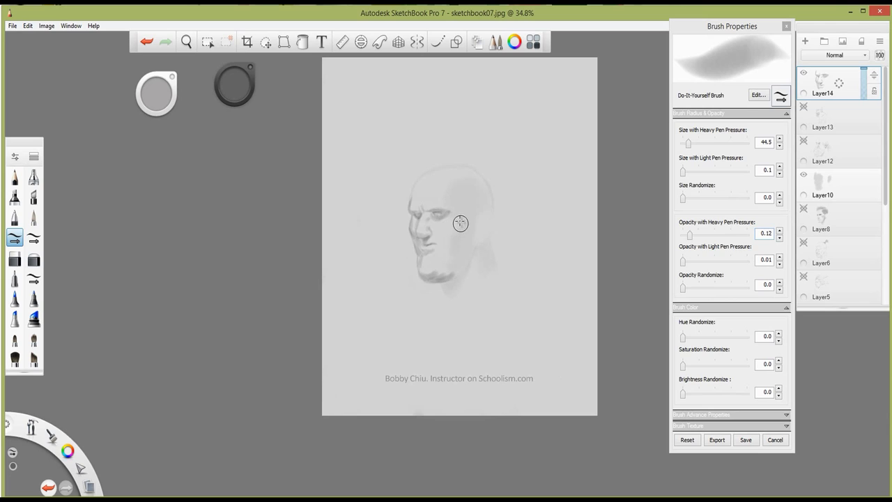
Add the man's short hair, ear and sideburn, then outline the back of his neck and shade below the jaw.
mouse_move(460, 223)
mouse_down()
mouse_move(439, 225)
mouse_move(449, 213)
mouse_move(440, 213)
mouse_up()
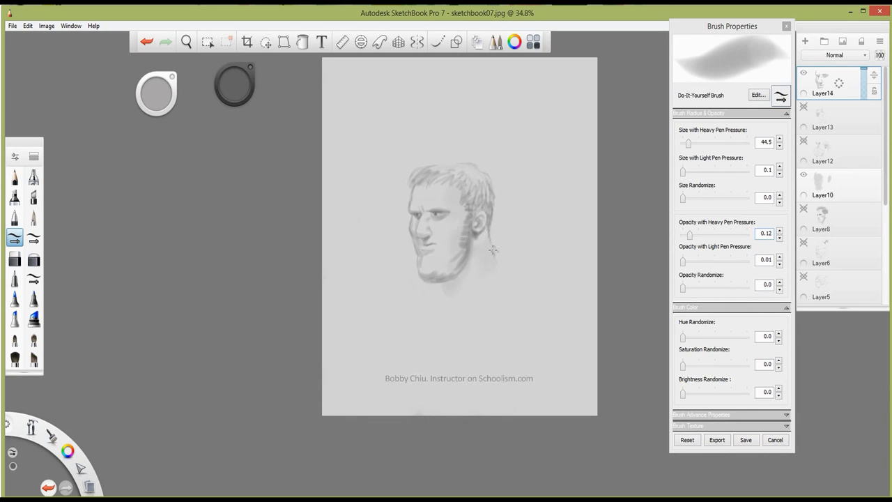
drag(493, 249, 500, 267)
mouse_move(444, 281)
mouse_down()
mouse_move(469, 258)
mouse_move(463, 273)
mouse_up()
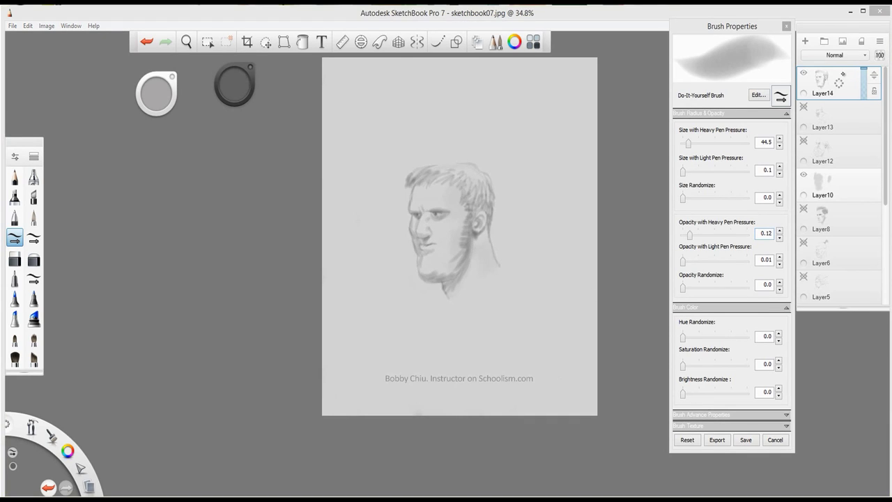
On a new layer with the stern man hidden, sketch a goblin's brow contour and round eyes.
drag(839, 82, 847, 42)
click(805, 108)
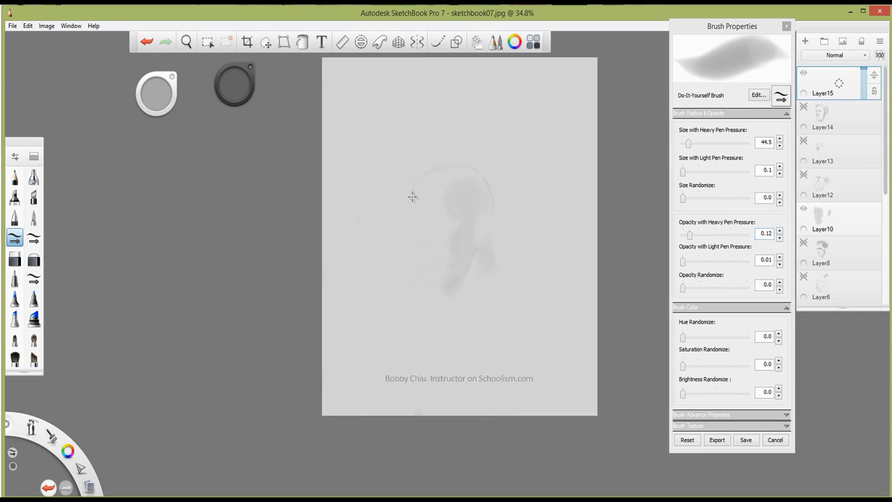
drag(411, 198, 411, 216)
mouse_move(415, 215)
mouse_down()
mouse_move(448, 208)
mouse_move(440, 215)
mouse_move(454, 217)
mouse_move(436, 214)
mouse_move(446, 221)
mouse_move(415, 226)
mouse_move(427, 218)
mouse_move(487, 259)
mouse_move(434, 276)
mouse_move(440, 248)
mouse_move(422, 255)
mouse_move(411, 221)
mouse_up()
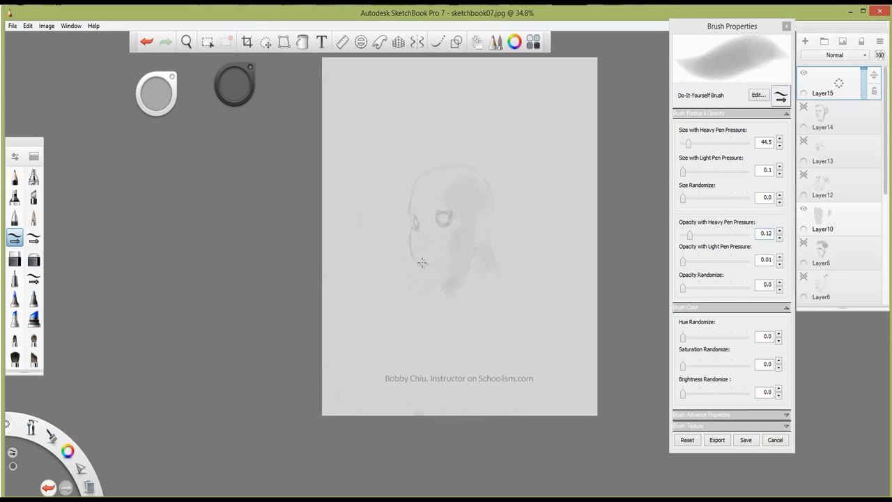
Sketch and shade the goblin's wide toothy grin, lower jaw and the dark band along the side of the face.
drag(422, 263, 434, 270)
drag(458, 236, 457, 249)
mouse_move(459, 242)
mouse_down()
mouse_move(434, 261)
mouse_move(417, 249)
mouse_up()
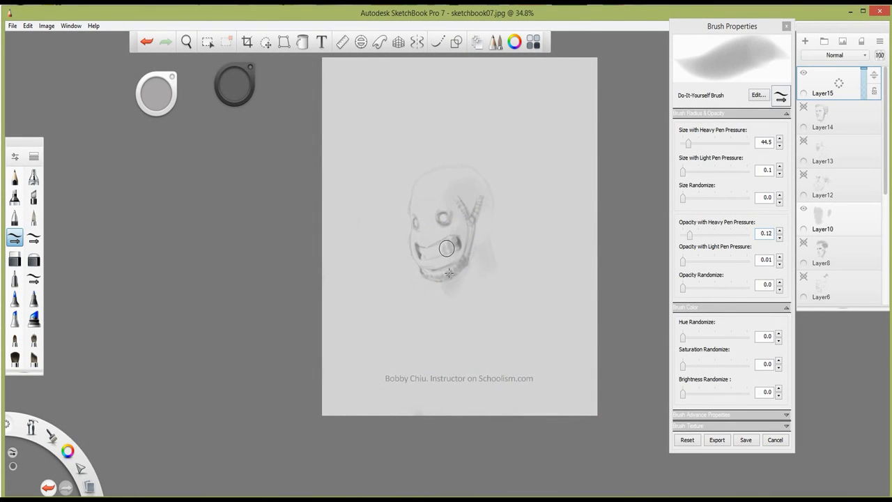
drag(427, 272, 462, 262)
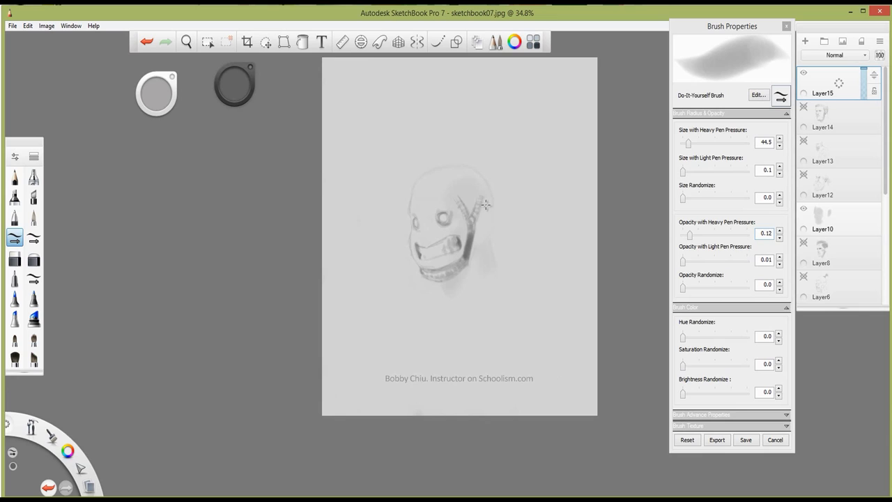
Draw the goblin's long pointed ear and a ragged hair fringe across the forehead.
mouse_move(478, 212)
mouse_down()
mouse_move(509, 189)
mouse_move(492, 218)
mouse_move(500, 211)
mouse_up()
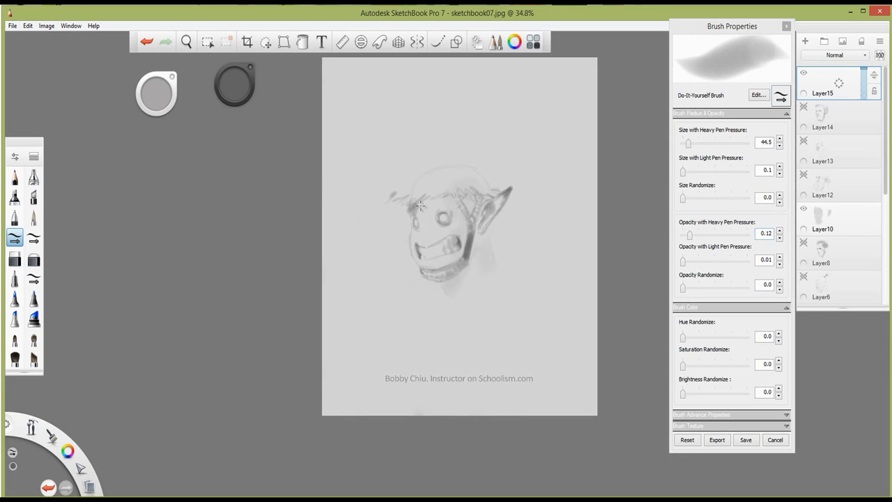
drag(420, 205, 438, 200)
key(ctrl+z)
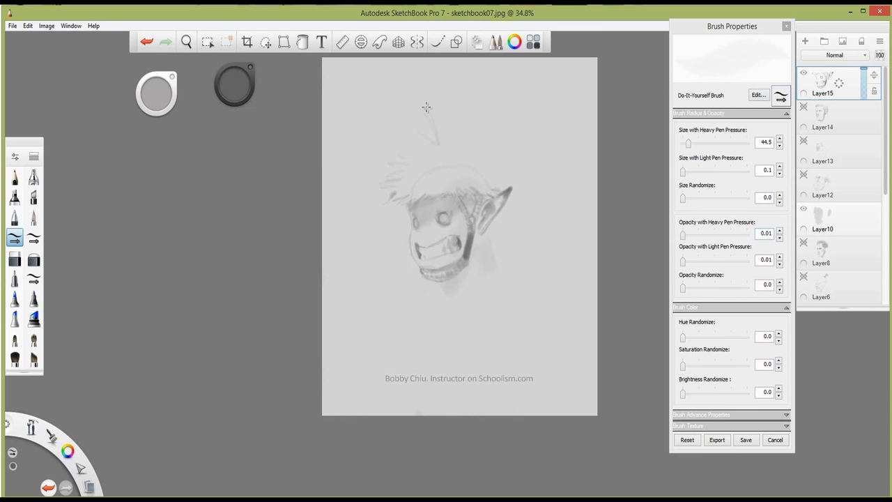
Lightly sketch a tall spiky mass of leafy hair with flowers on top, and add the goblin's neck.
mouse_move(427, 107)
mouse_down()
mouse_move(387, 144)
mouse_move(438, 160)
mouse_move(451, 124)
mouse_move(490, 151)
mouse_up()
drag(525, 178, 513, 179)
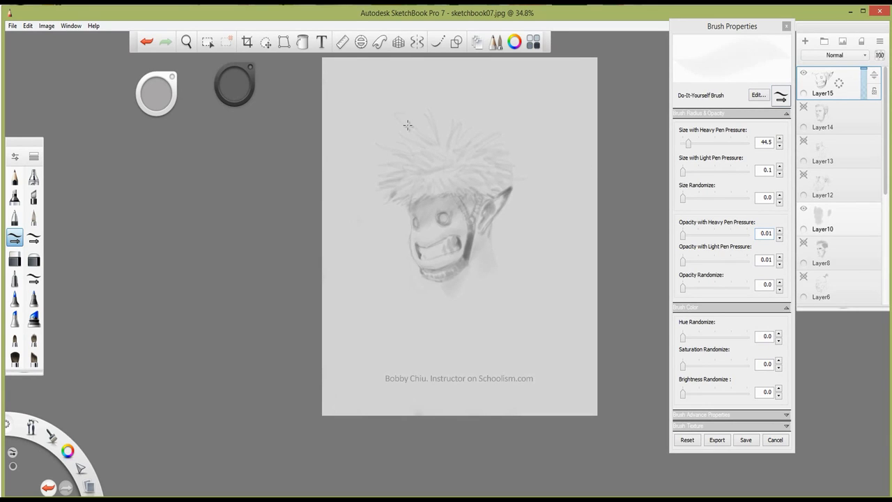
drag(408, 126, 408, 113)
drag(436, 100, 432, 112)
mouse_move(445, 120)
mouse_down()
mouse_move(460, 100)
mouse_move(396, 119)
mouse_move(401, 128)
mouse_up()
drag(486, 120, 491, 125)
mouse_move(491, 284)
mouse_down()
mouse_move(442, 292)
mouse_move(440, 281)
mouse_up()
drag(493, 170, 516, 149)
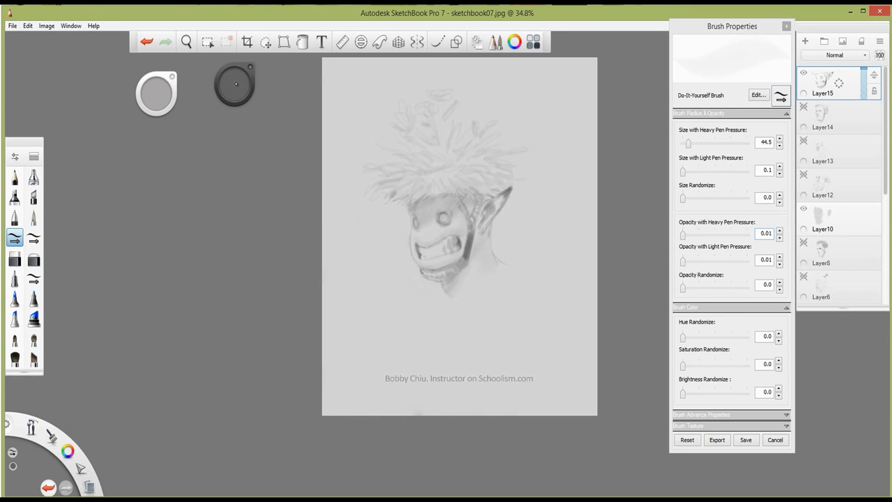
Set opacity to 0.18 for heavy and 0.03 for light pen pressure, then darken the flowers and upper leaves.
drag(683, 235, 693, 234)
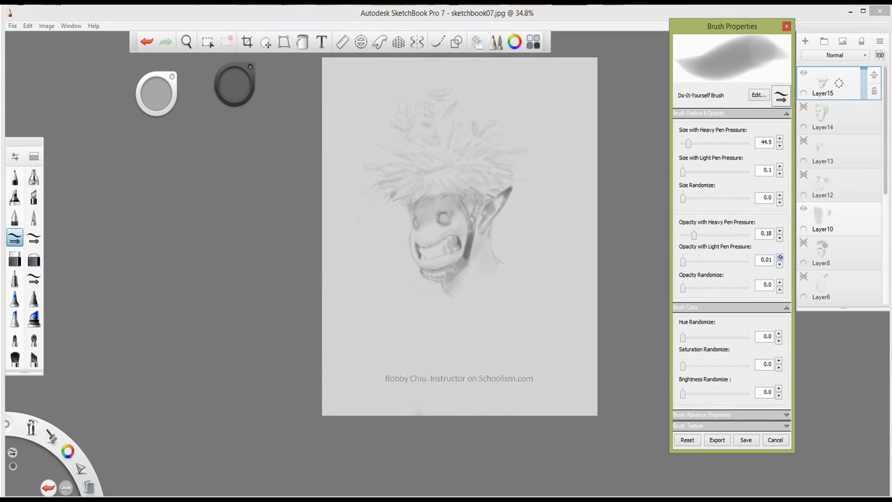
click(780, 257)
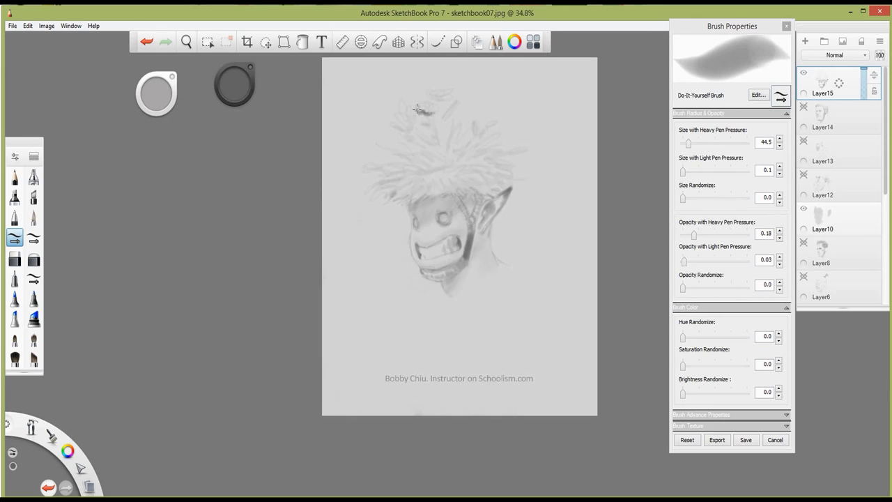
drag(417, 109, 432, 106)
mouse_move(440, 99)
mouse_down()
mouse_move(441, 116)
mouse_move(410, 108)
mouse_up()
mouse_move(410, 140)
mouse_down()
mouse_move(420, 126)
mouse_move(458, 144)
mouse_up()
mouse_move(465, 133)
mouse_down()
mouse_move(442, 161)
mouse_move(460, 156)
mouse_up()
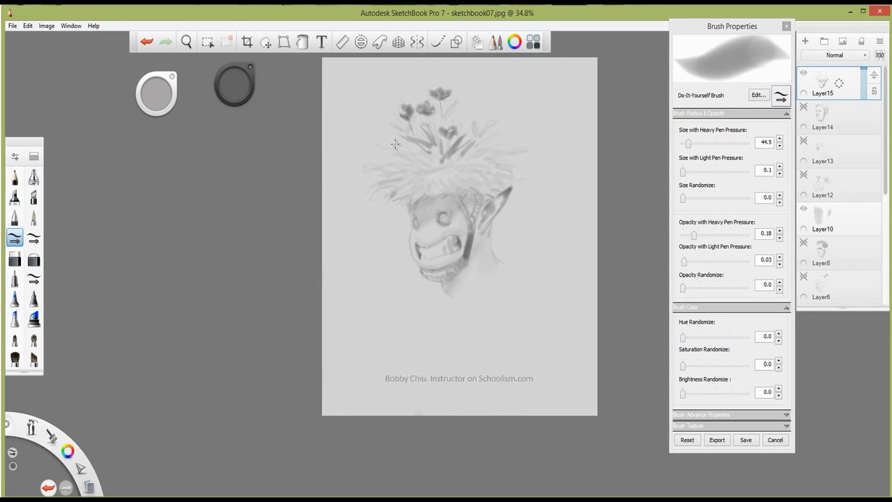
Darken the leaf blades and add a small leafy sprig over the front side of the goblin's hair.
mouse_move(394, 146)
mouse_down()
mouse_move(414, 159)
mouse_move(388, 155)
mouse_move(416, 157)
mouse_move(384, 149)
mouse_move(417, 161)
mouse_move(406, 156)
mouse_move(427, 159)
mouse_move(419, 148)
mouse_move(442, 149)
mouse_up()
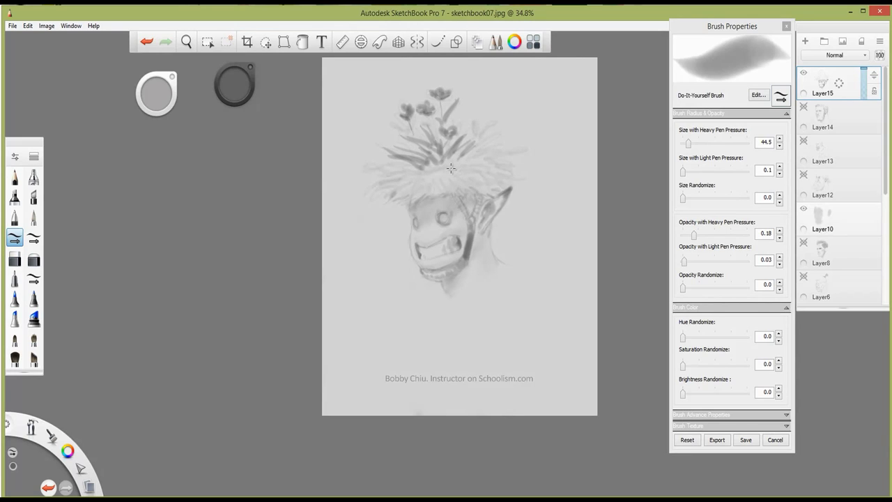
mouse_move(449, 170)
mouse_down()
mouse_move(462, 160)
mouse_move(418, 179)
mouse_up()
drag(377, 175, 416, 169)
drag(387, 199, 414, 174)
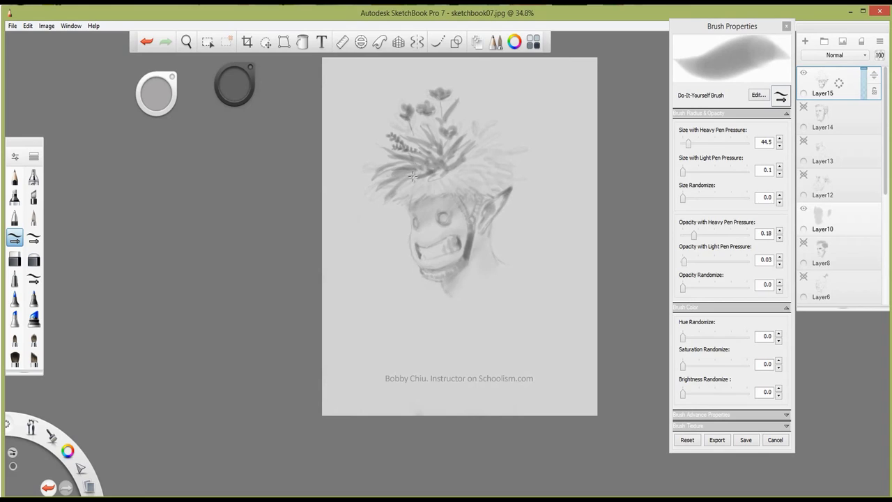
drag(397, 199, 413, 178)
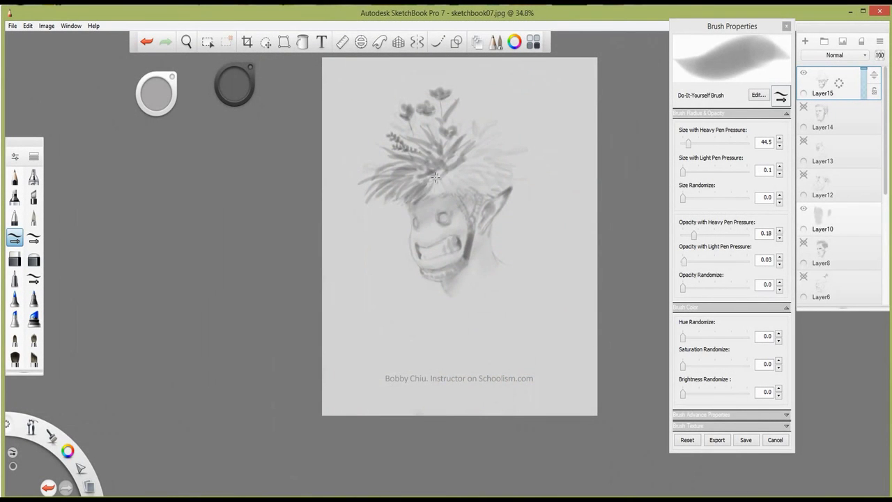
Darken the leaf blades above the forehead and toward the pointed ear, and extend the front fringe.
mouse_move(440, 192)
mouse_down()
mouse_move(456, 174)
mouse_move(481, 181)
mouse_move(469, 196)
mouse_move(453, 184)
mouse_move(475, 192)
mouse_move(509, 175)
mouse_move(478, 183)
mouse_move(498, 182)
mouse_move(501, 171)
mouse_move(510, 176)
mouse_up()
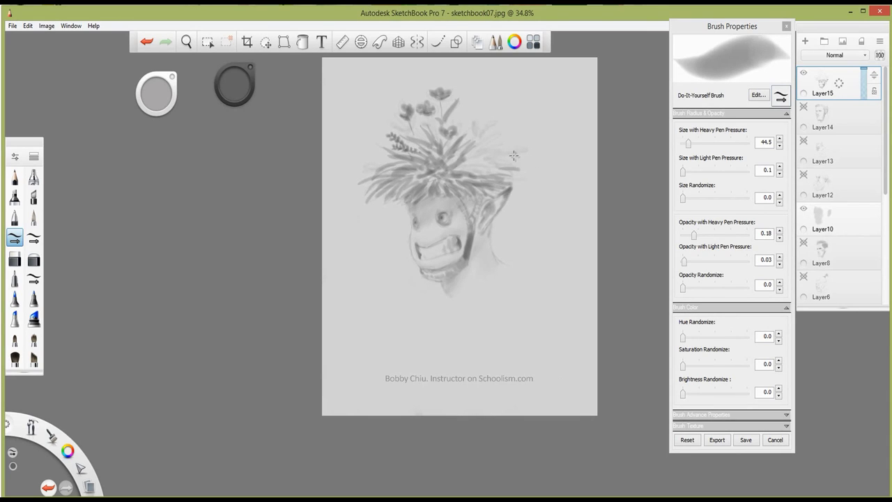
mouse_move(499, 160)
mouse_down()
mouse_move(518, 149)
mouse_move(509, 156)
mouse_up()
drag(478, 170, 501, 165)
drag(469, 178, 486, 166)
mouse_move(400, 197)
mouse_down()
mouse_move(385, 215)
mouse_move(406, 214)
mouse_move(375, 208)
mouse_up()
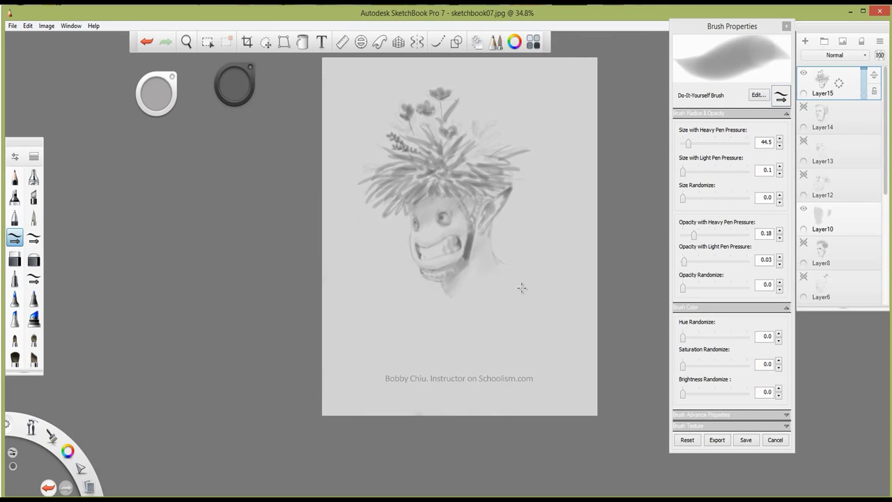
Hide the leafy-haired goblin layer and add a new layer for another head.
key(space)
drag(518, 293, 520, 369)
drag(522, 317, 522, 316)
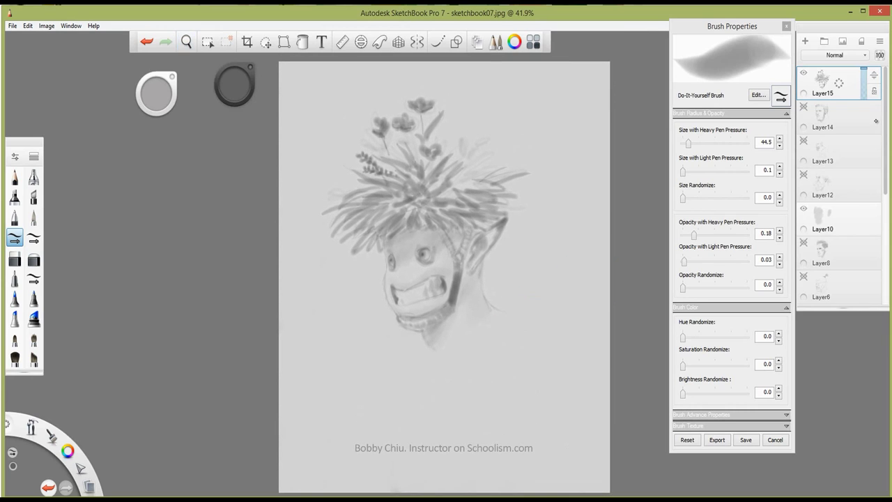
click(804, 74)
drag(839, 83, 840, 42)
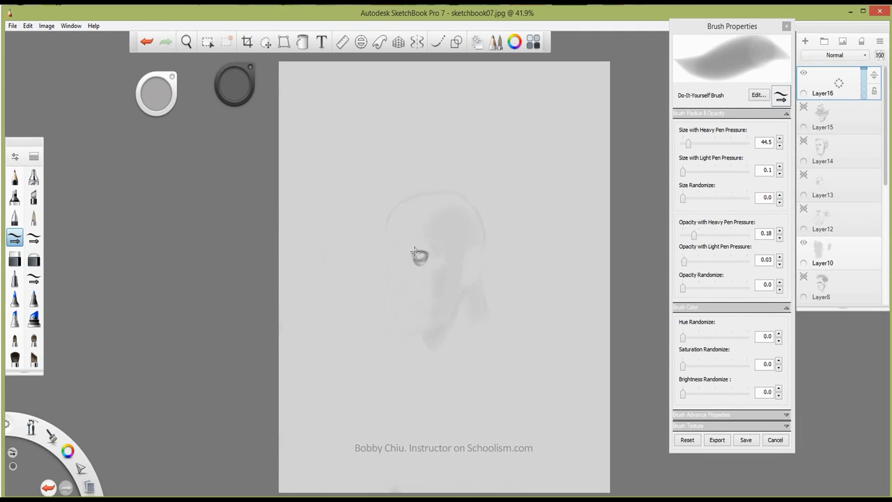
Sketch an old man's eyes with a heavy brow, an eye bag and the bridge of the nose.
drag(414, 251, 429, 252)
drag(392, 257, 395, 258)
drag(415, 252, 401, 251)
drag(418, 261, 439, 274)
drag(398, 255, 400, 280)
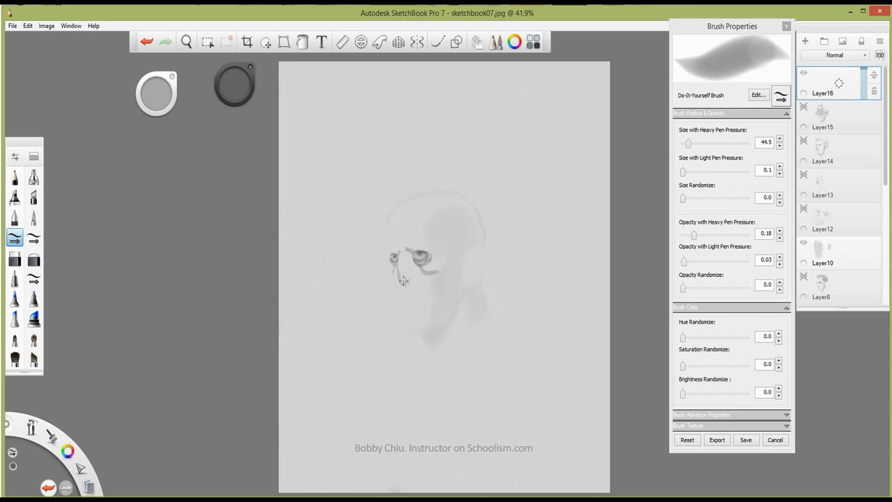
Draw the old man's nose and the folds beside it, undo the misplaced mouth strokes, and add frown lines.
drag(403, 281, 418, 277)
mouse_move(414, 267)
mouse_down()
mouse_move(425, 295)
mouse_move(402, 294)
mouse_move(397, 272)
mouse_move(423, 297)
mouse_up()
key(ctrl+z)
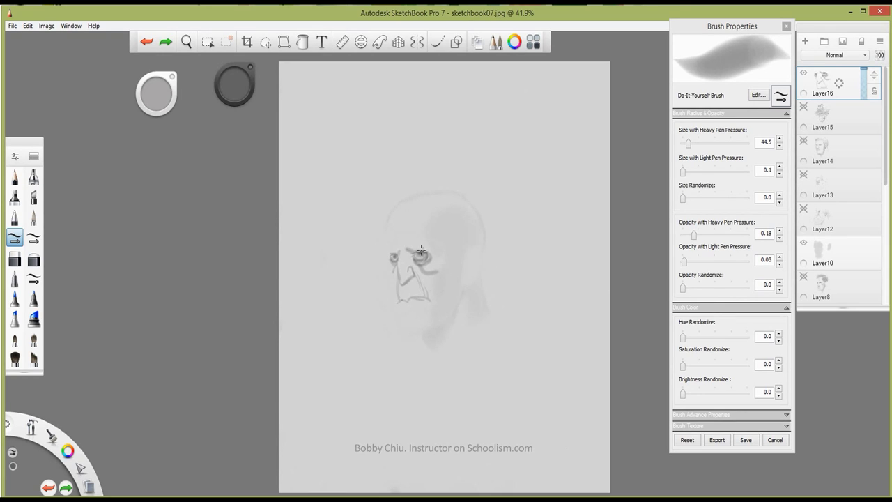
key(ctrl+z)
mouse_move(415, 282)
mouse_down()
mouse_move(401, 298)
mouse_move(398, 285)
mouse_move(428, 299)
mouse_move(423, 309)
mouse_move(391, 292)
mouse_up()
drag(406, 239, 401, 245)
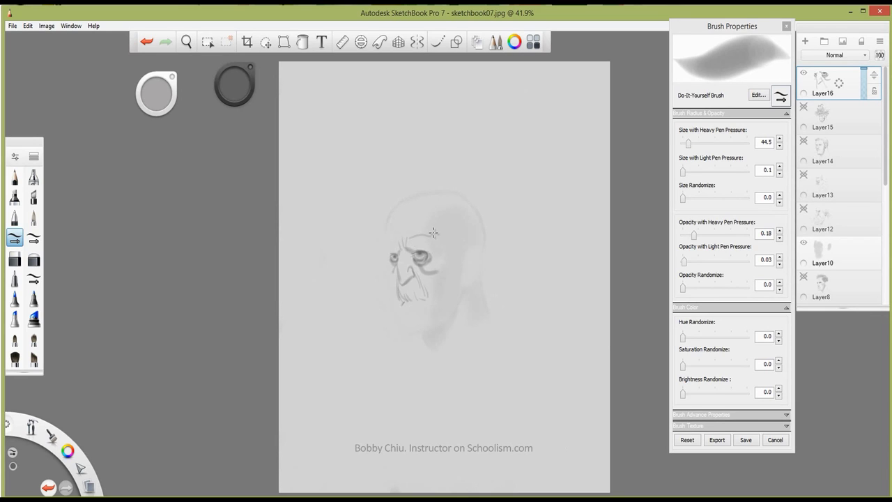
Add forehead wrinkles and nose shading, then outline the old man's sunken cheek, wrinkled mouth and chin.
drag(433, 235, 385, 240)
drag(383, 244, 386, 259)
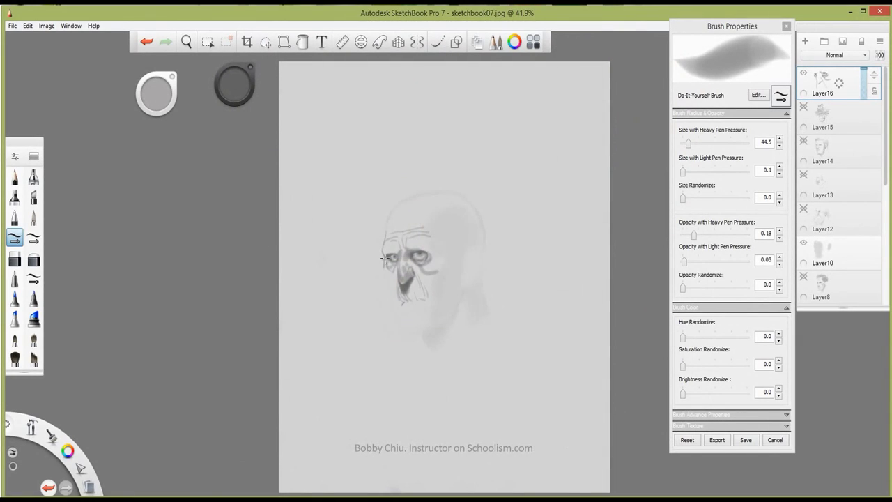
mouse_move(385, 260)
mouse_down()
mouse_move(395, 308)
mouse_move(438, 313)
mouse_move(409, 311)
mouse_move(422, 310)
mouse_up()
mouse_move(400, 317)
mouse_down()
mouse_move(410, 333)
mouse_move(449, 317)
mouse_up()
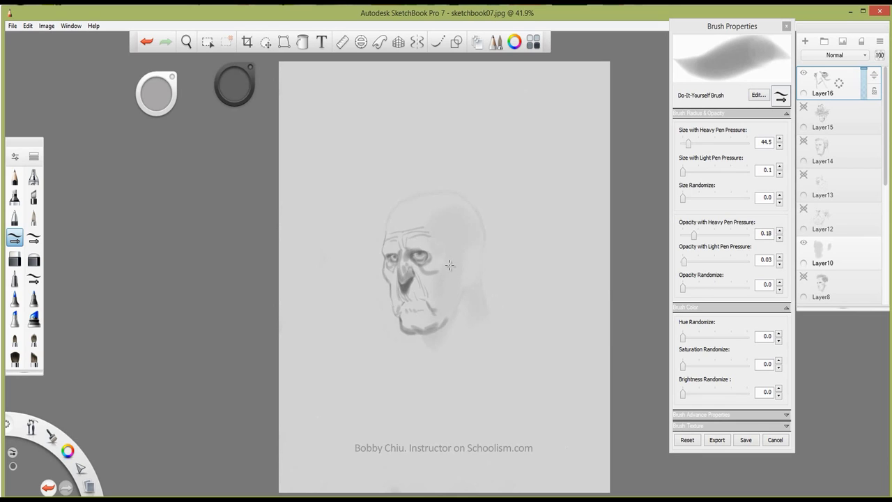
Draw the edge of a cap across the old man's forehead and shade his temple and hollow cheek.
drag(451, 263, 441, 298)
drag(385, 229, 469, 243)
mouse_move(441, 232)
mouse_down()
mouse_move(459, 252)
mouse_move(449, 264)
mouse_move(442, 258)
mouse_move(442, 270)
mouse_move(448, 263)
mouse_move(435, 268)
mouse_move(445, 257)
mouse_move(436, 267)
mouse_move(447, 264)
mouse_move(411, 266)
mouse_up()
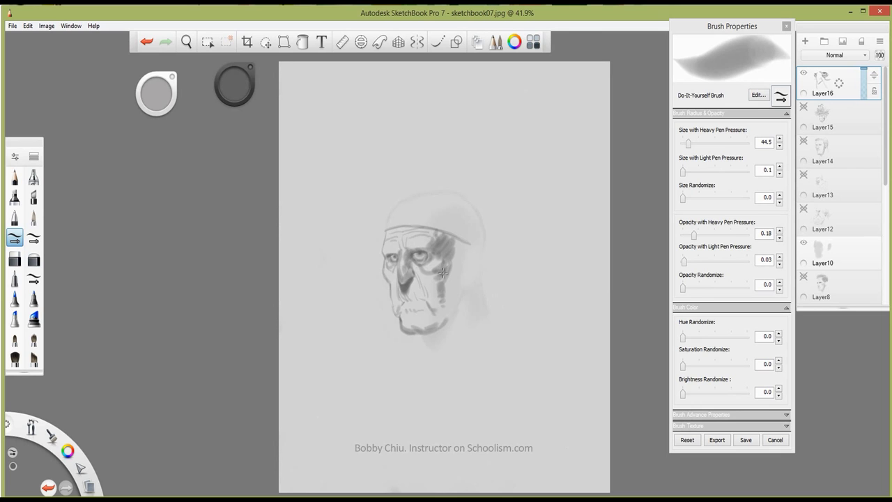
drag(422, 283, 427, 298)
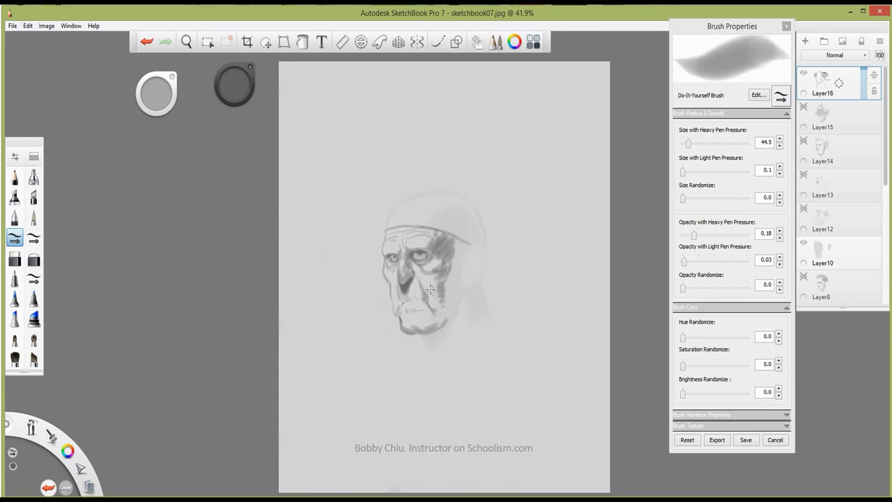